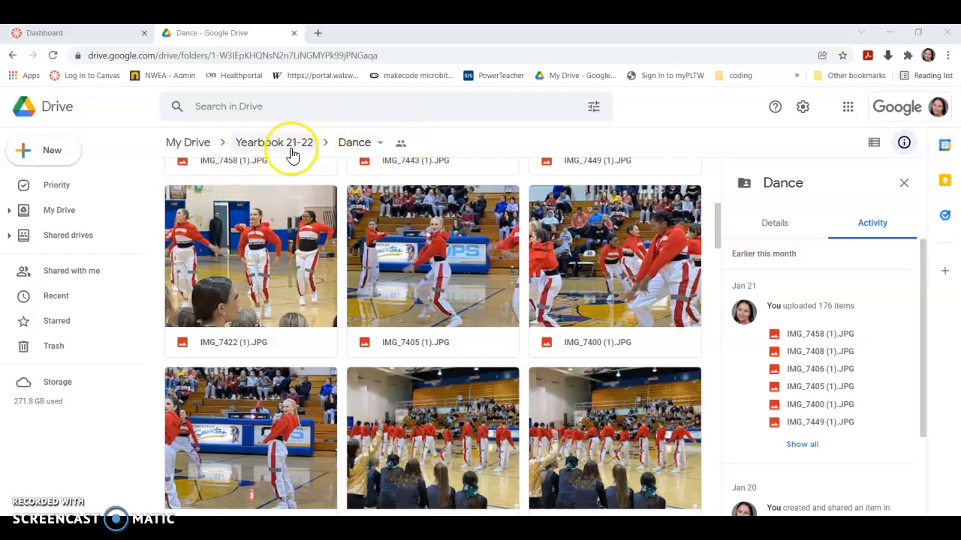
Step: Download the photo IMG_7406 (1).JPG from the Dance folder
{"action": "left_click", "coordinate": [280, 451]}
{"action": "right_click", "coordinate": [252, 428]}
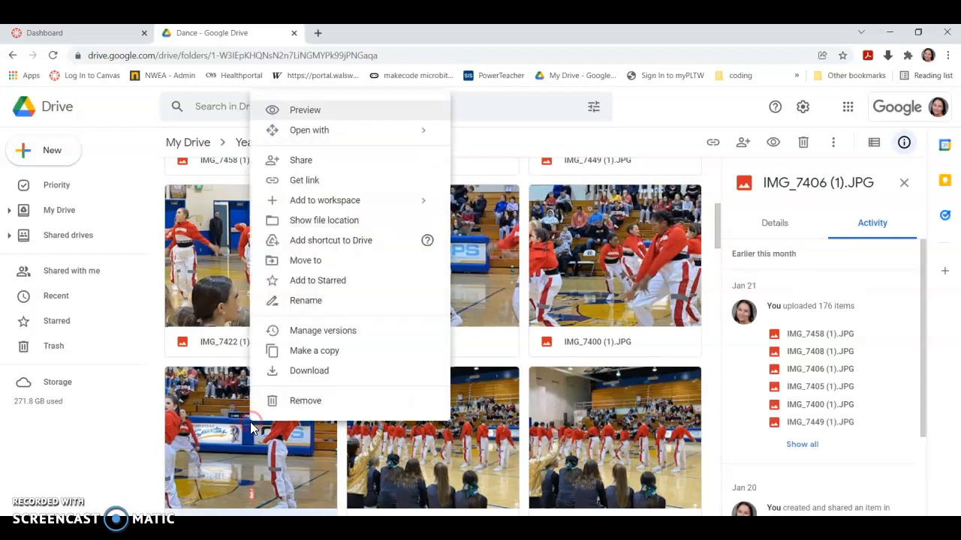
{"action": "left_click", "coordinate": [320, 372]}
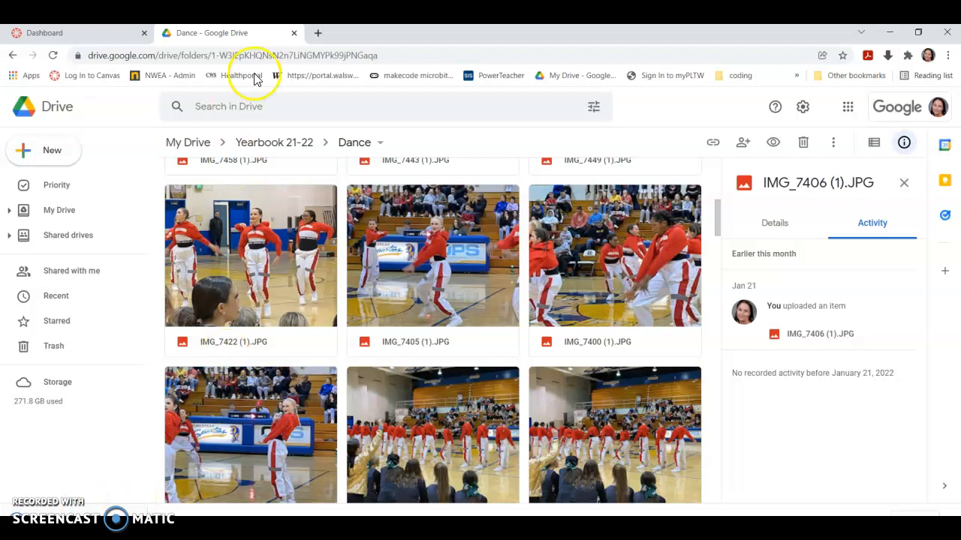
Step: Open the website remove.bg in a new browser tab
{"action": "left_click", "coordinate": [317, 33]}
{"action": "type", "text": "remove.r"}
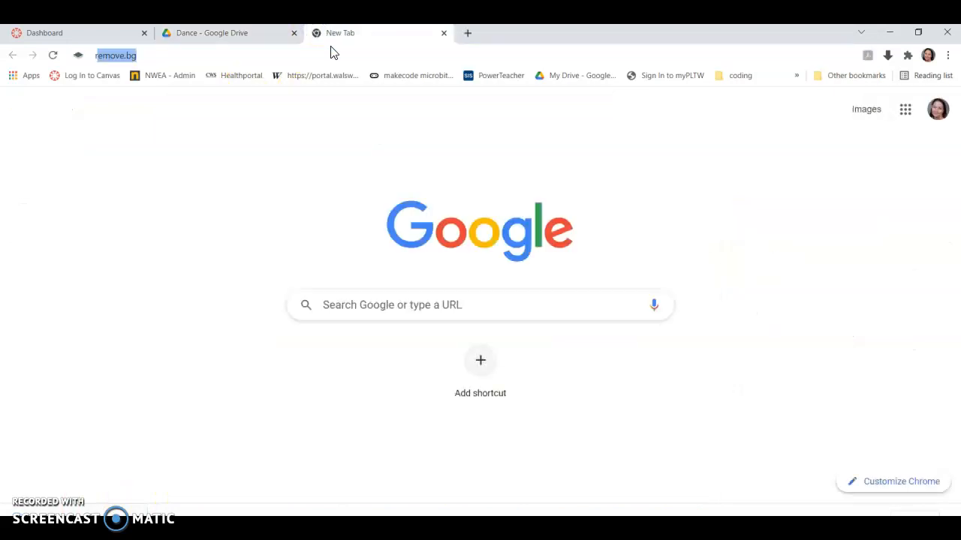
{"action": "key", "text": "BackSpace"}
{"action": "type", "text": "b"}
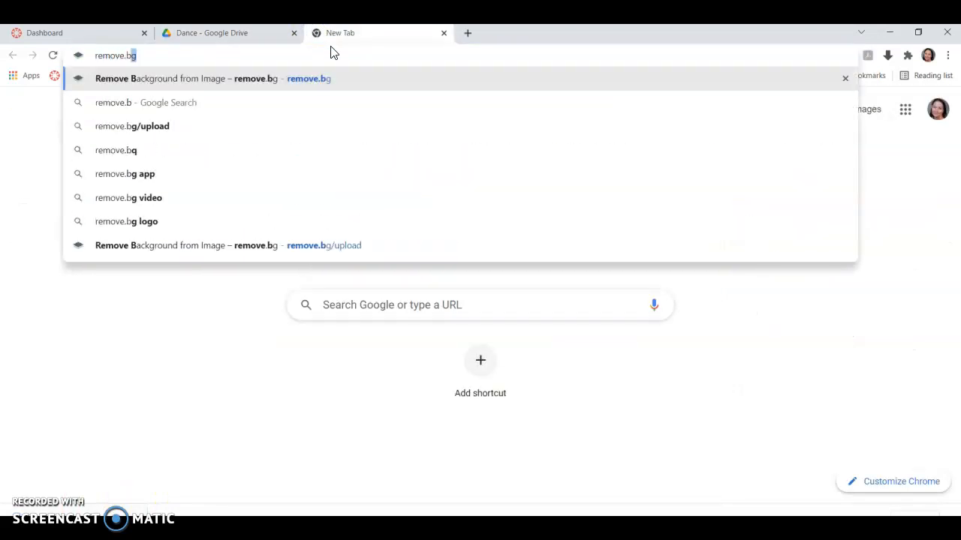
{"action": "key", "text": "Return"}
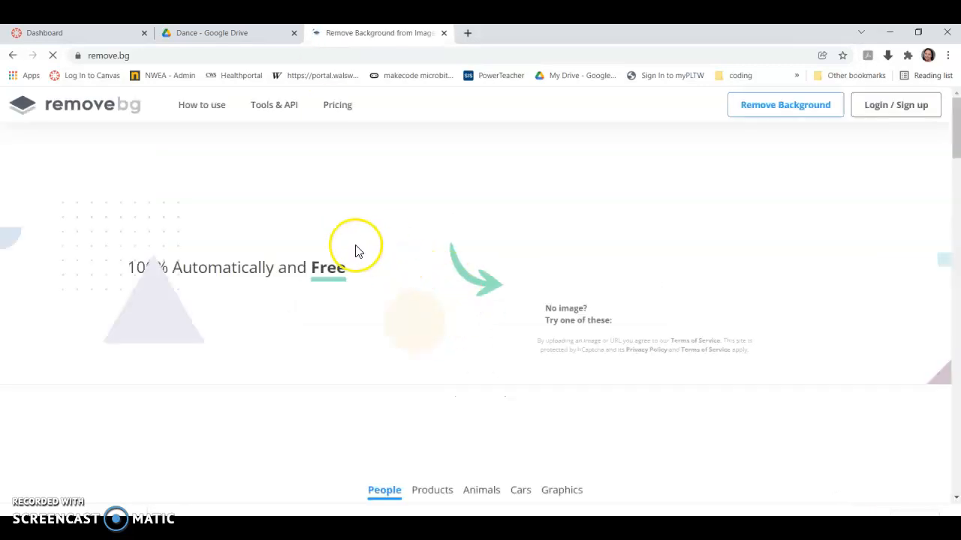
Step: Upload IMG_7406 (1) from the Downloads folder for background removal
{"action": "left_click", "coordinate": [645, 368]}
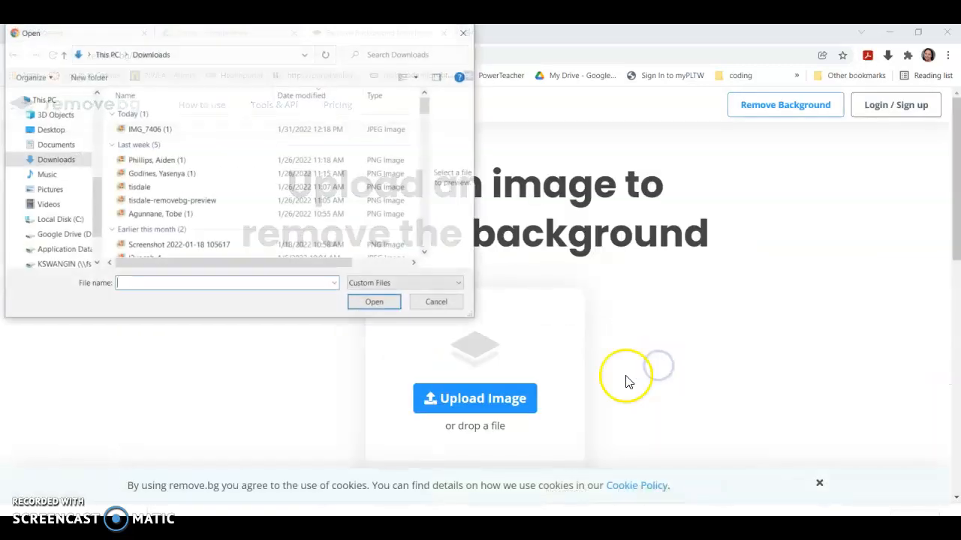
{"action": "left_click", "coordinate": [119, 128]}
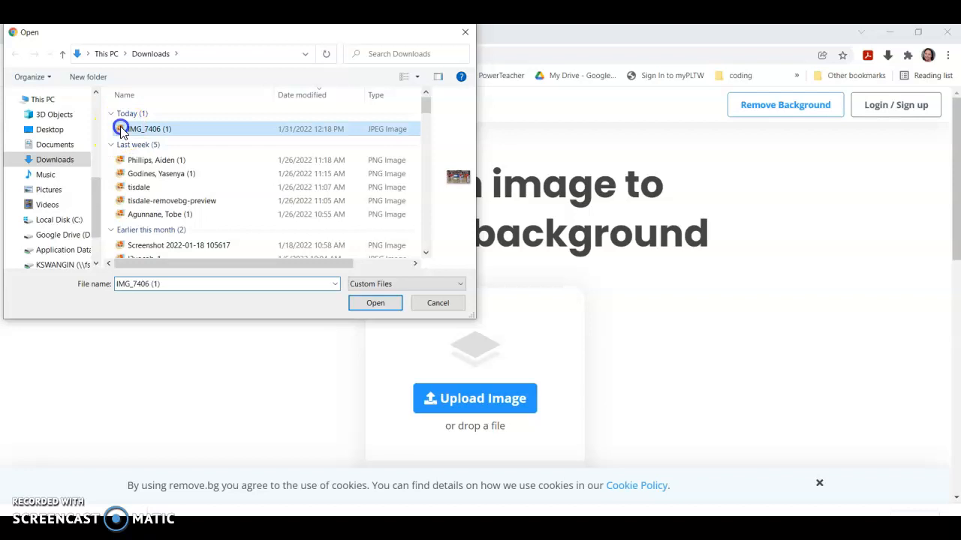
{"action": "left_click", "coordinate": [374, 304]}
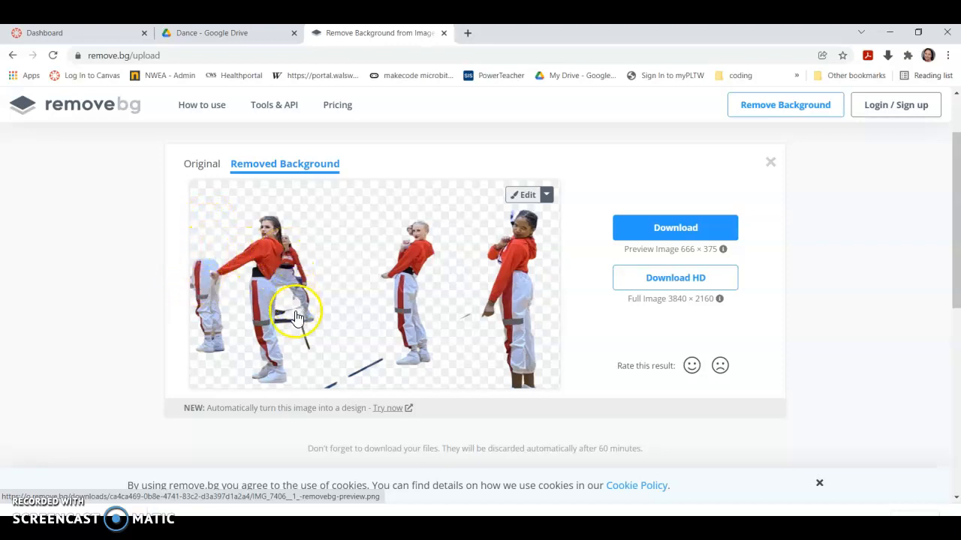
Step: Edit the cutout with Erase to remove the stray floor lines and the extra dancer behind the left dancer
{"action": "left_click", "coordinate": [524, 197]}
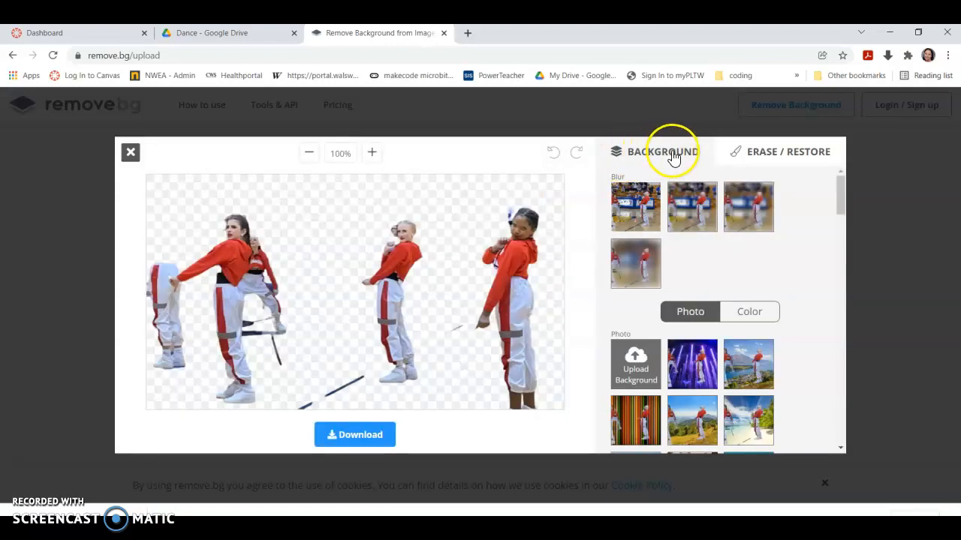
{"action": "left_click", "coordinate": [811, 154]}
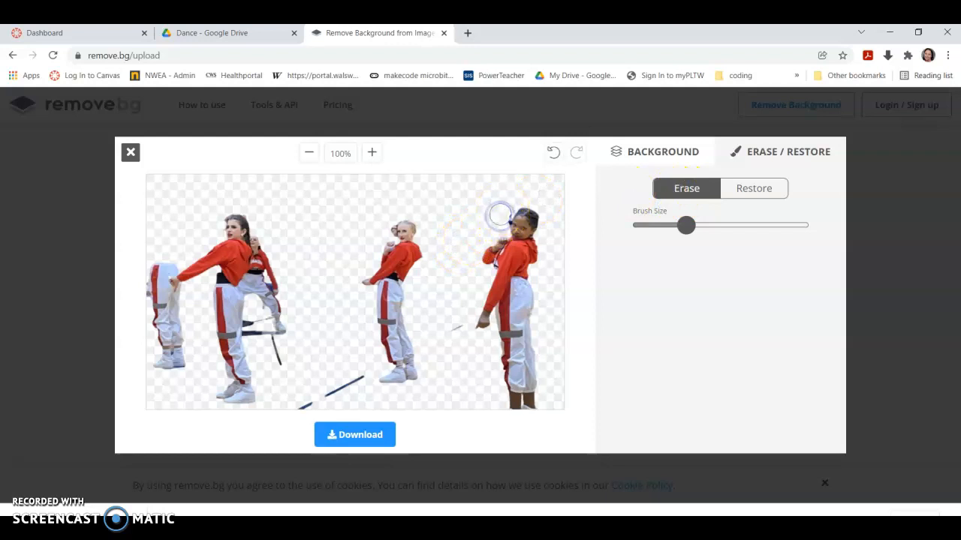
{"action": "mouse_move", "coordinate": [501, 214]}
{"action": "left_mouse_down"}
{"action": "mouse_move", "coordinate": [457, 266]}
{"action": "mouse_move", "coordinate": [452, 326]}
{"action": "mouse_move", "coordinate": [396, 384]}
{"action": "mouse_move", "coordinate": [357, 382]}
{"action": "mouse_move", "coordinate": [294, 402]}
{"action": "left_mouse_up"}
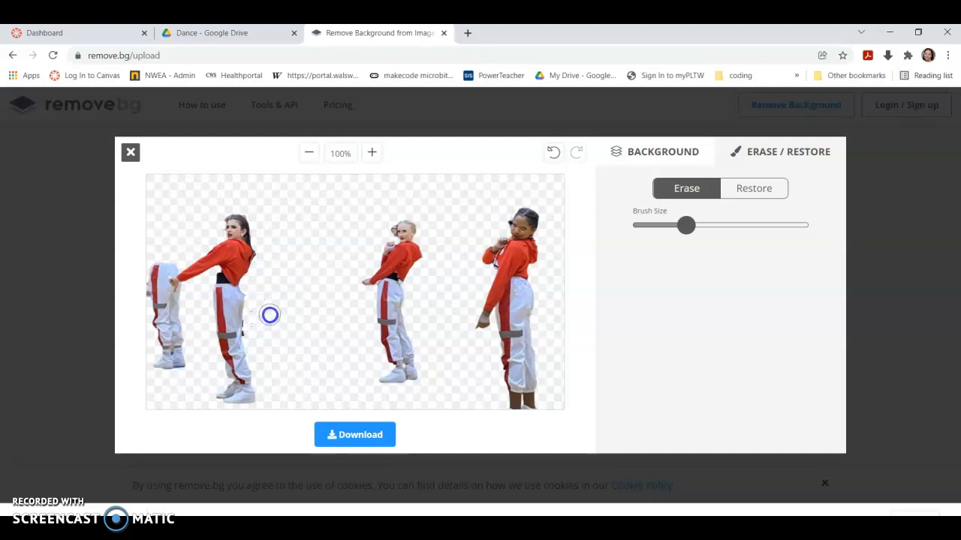
Step: Erase most of the partial figure's legs at the image's left edge
{"action": "left_click_drag", "start_coordinate": [177, 294], "coordinate": [166, 265]}
{"action": "left_click", "coordinate": [170, 267]}
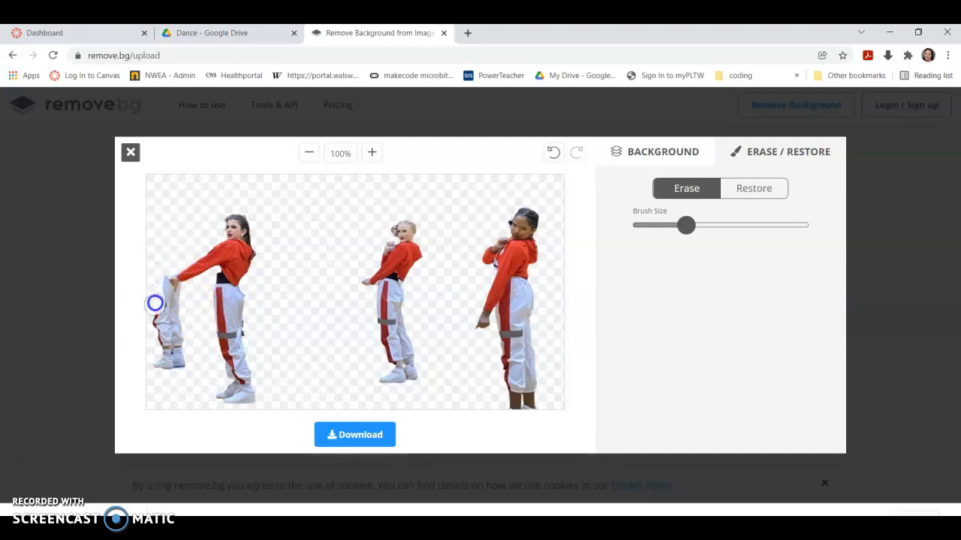
{"action": "left_click_drag", "start_coordinate": [154, 303], "coordinate": [172, 367]}
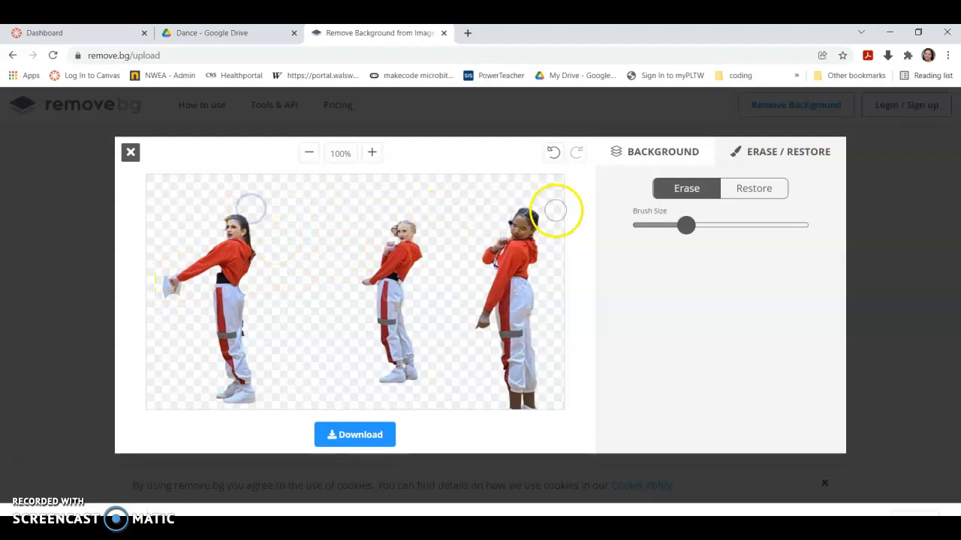
Step: Reduce the eraser brush size and remove the leftovers around the left dancer's hand and beside the middle dancer's head
{"action": "left_click_drag", "start_coordinate": [686, 225], "coordinate": [648, 227]}
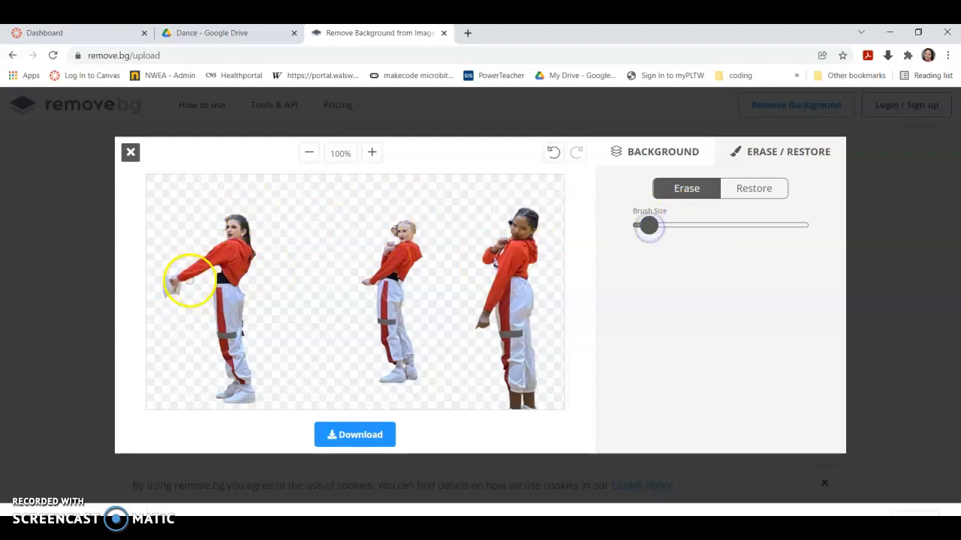
{"action": "left_click_drag", "start_coordinate": [174, 272], "coordinate": [171, 273]}
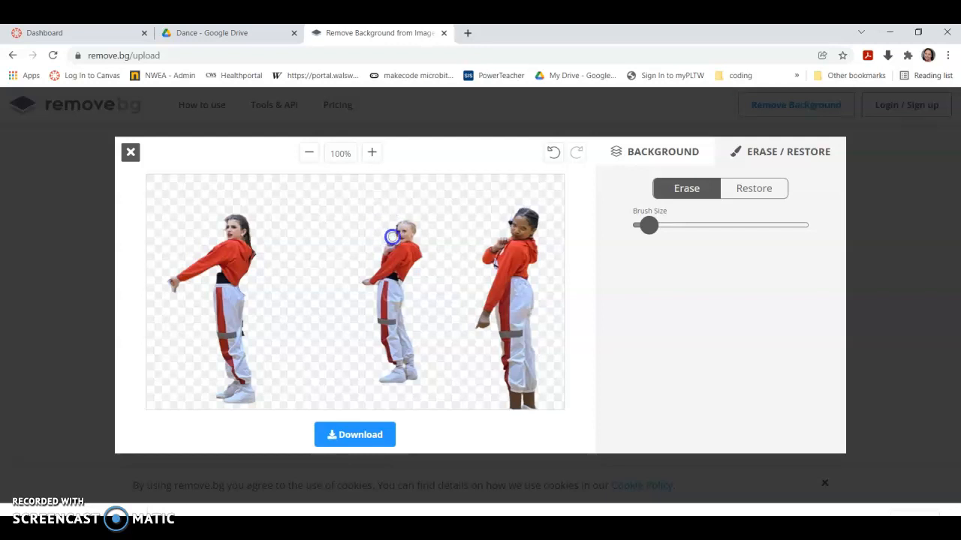
{"action": "mouse_move", "coordinate": [388, 221]}
{"action": "left_mouse_down"}
{"action": "mouse_move", "coordinate": [420, 208]}
{"action": "mouse_move", "coordinate": [509, 220]}
{"action": "mouse_move", "coordinate": [488, 251]}
{"action": "mouse_move", "coordinate": [487, 328]}
{"action": "mouse_move", "coordinate": [322, 337]}
{"action": "mouse_move", "coordinate": [310, 396]}
{"action": "mouse_move", "coordinate": [380, 446]}
{"action": "mouse_move", "coordinate": [564, 318]}
{"action": "mouse_move", "coordinate": [388, 240]}
{"action": "mouse_move", "coordinate": [390, 251]}
{"action": "left_mouse_up"}
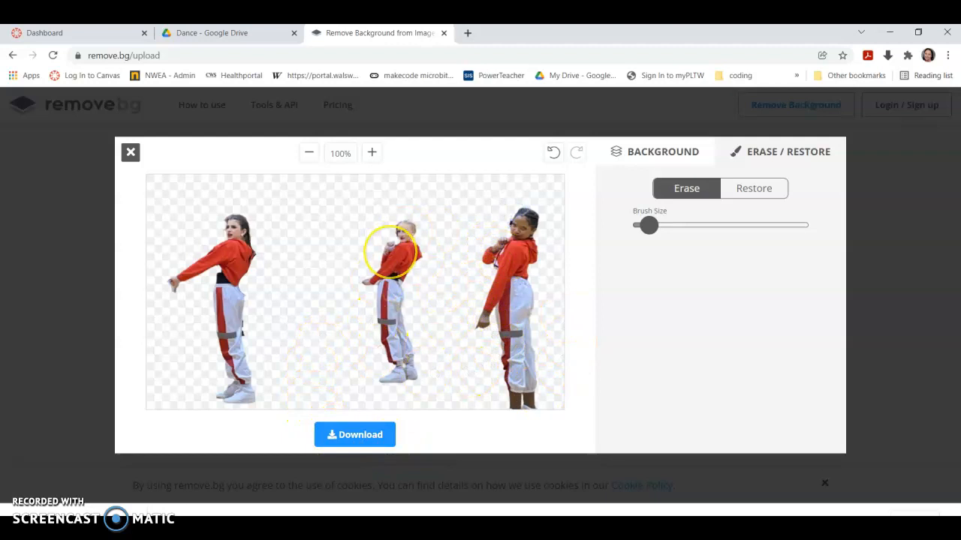
{"action": "left_click_drag", "start_coordinate": [247, 189], "coordinate": [220, 218]}
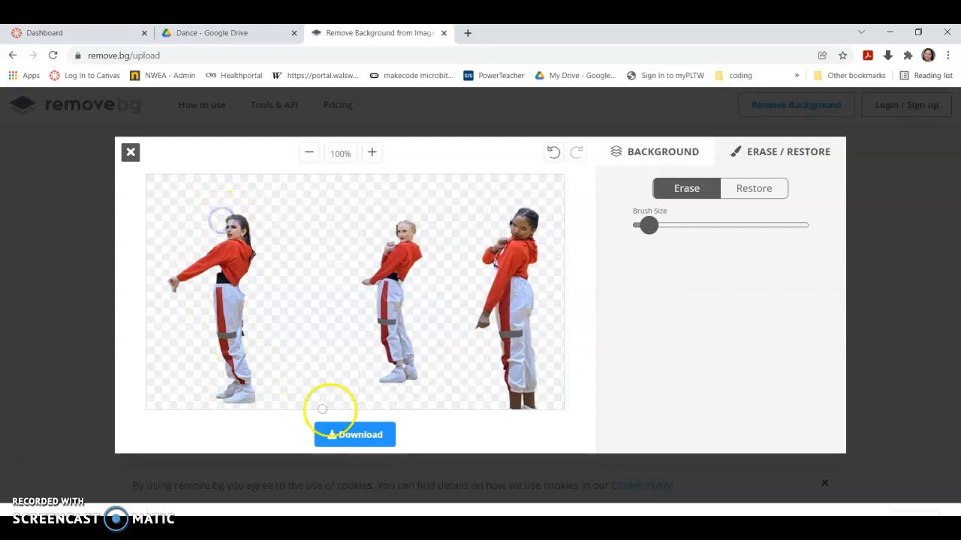
Step: Download the edited cutout and view IMG_7406__1_-removebg-preview from the Downloads folder in Photo Gallery
{"action": "left_click", "coordinate": [366, 439]}
{"action": "left_click", "coordinate": [476, 315]}
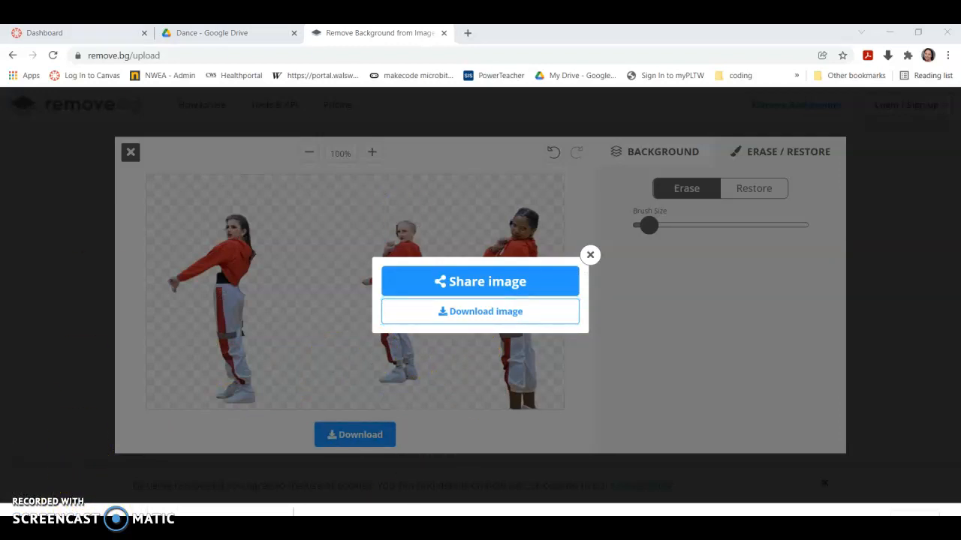
{"action": "key", "text": "super+e"}
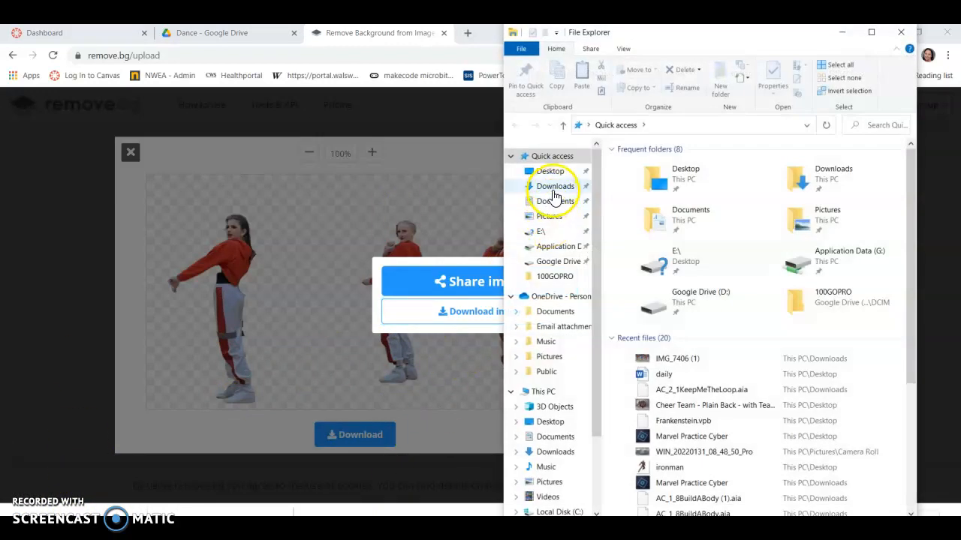
{"action": "left_click", "coordinate": [556, 186]}
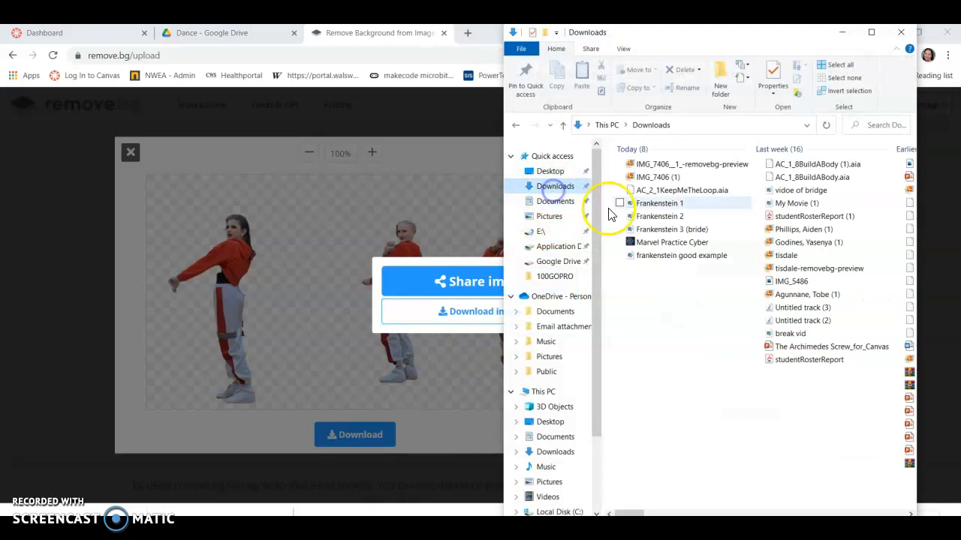
{"action": "double_click", "coordinate": [702, 168]}
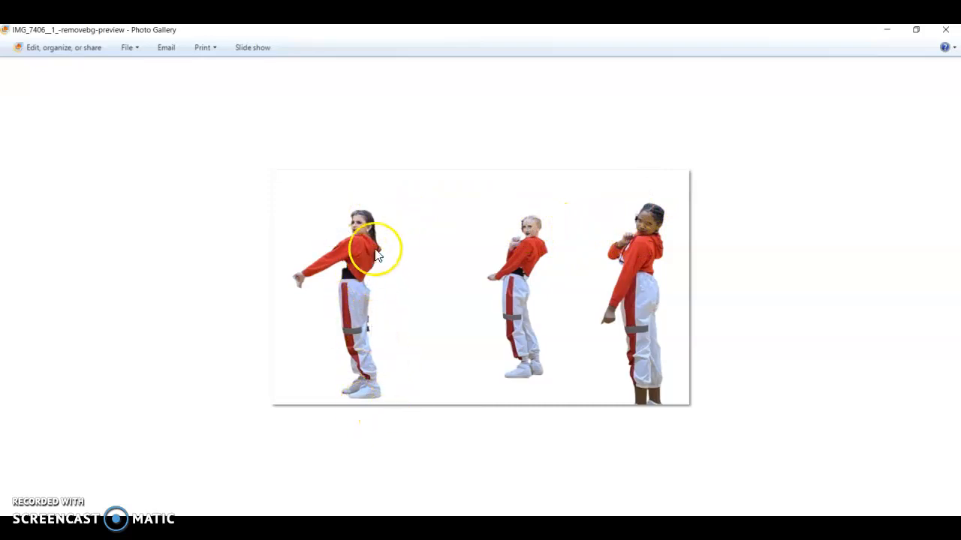
{"action": "left_click", "coordinate": [950, 30]}
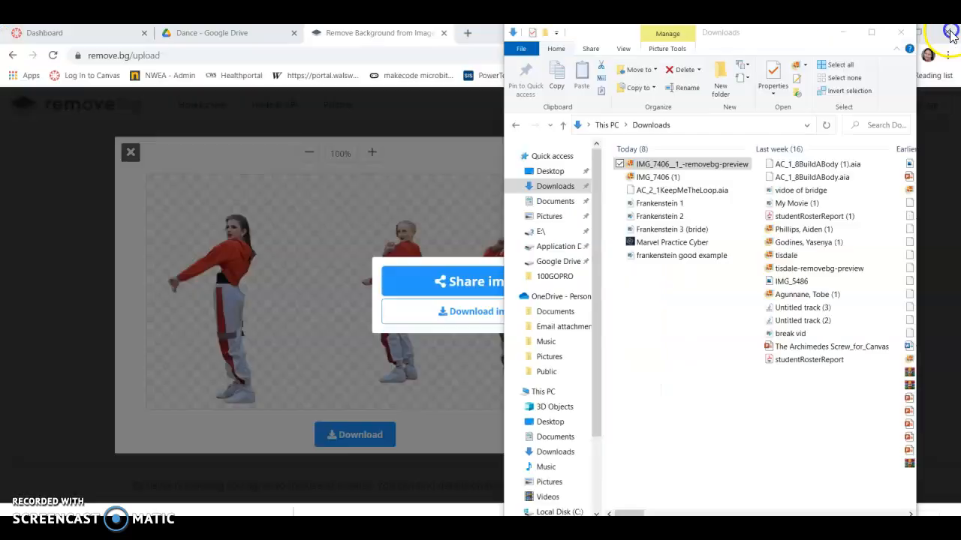
Step: Open the website photopea.com in a new browser tab
{"action": "left_click", "coordinate": [391, 33]}
{"action": "left_click", "coordinate": [467, 33]}
{"action": "type", "text": "photopea.com"}
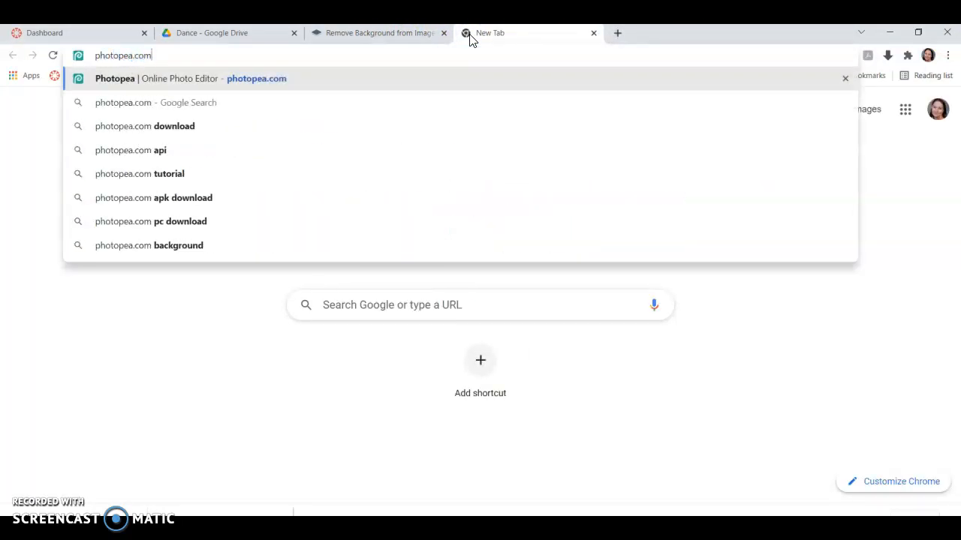
{"action": "key", "text": "Return"}
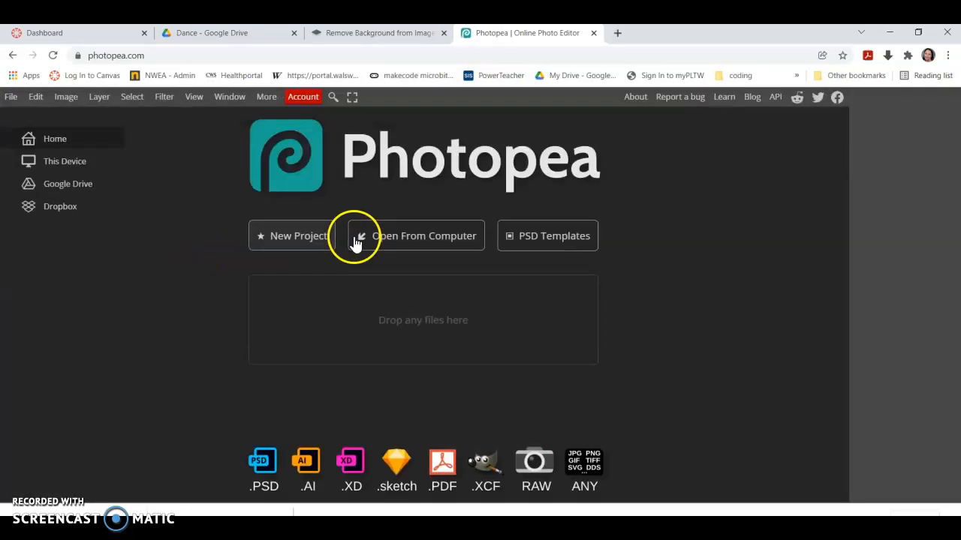
Step: Open IMG_7406__1_-removebg-preview from the computer's Downloads folder
{"action": "left_click", "coordinate": [412, 245]}
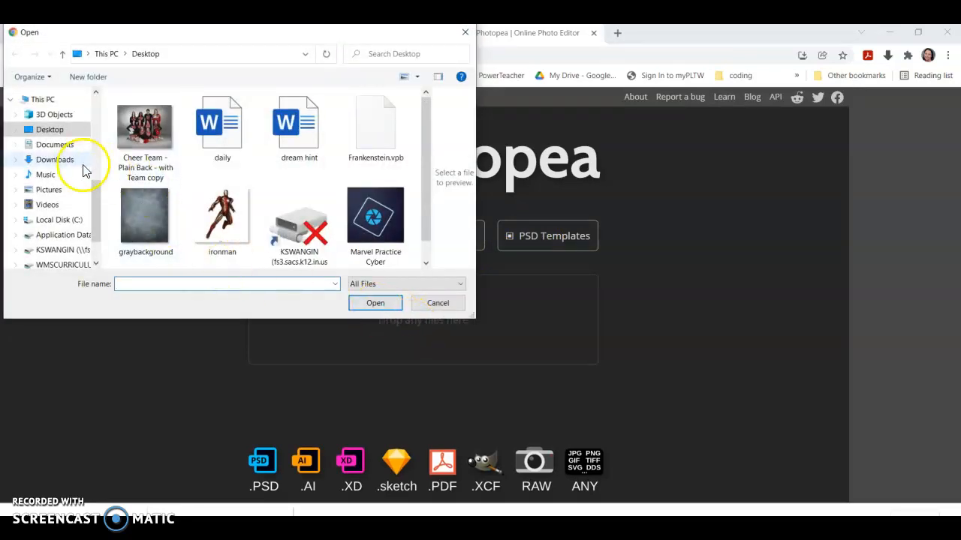
{"action": "left_click", "coordinate": [54, 159]}
{"action": "left_click", "coordinate": [158, 129]}
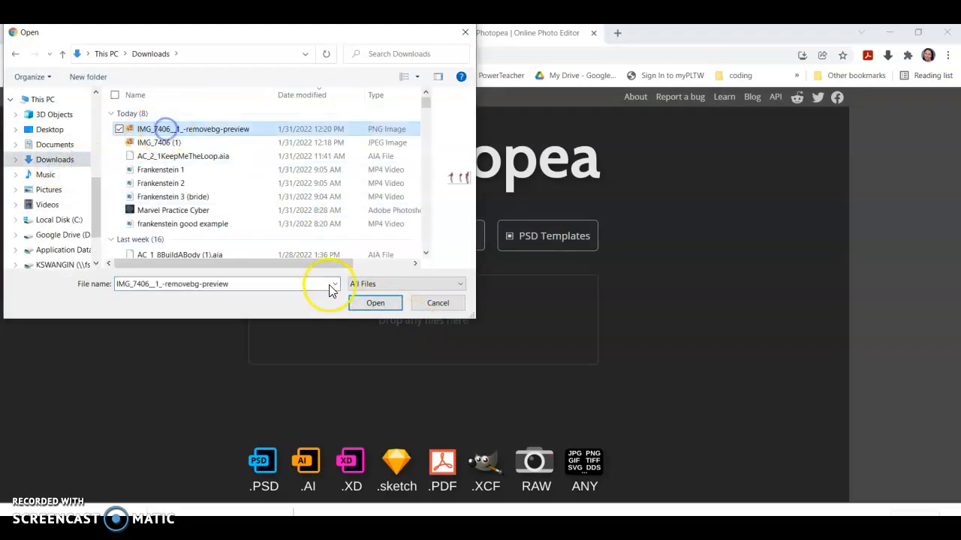
{"action": "left_click", "coordinate": [375, 303]}
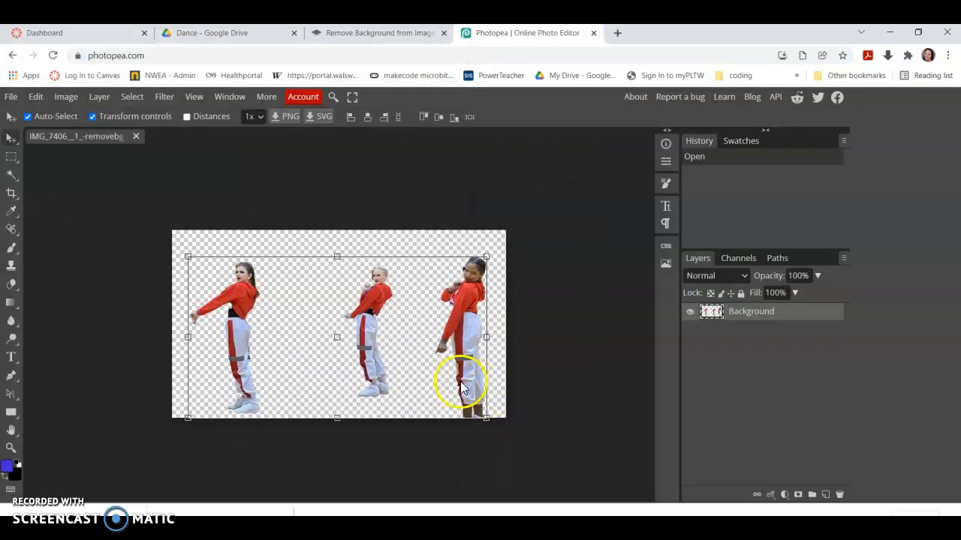
Step: Stretch the dancers layer to 117.31% width and 116.46% height so it fills the canvas
{"action": "left_click_drag", "start_coordinate": [494, 262], "coordinate": [505, 231]}
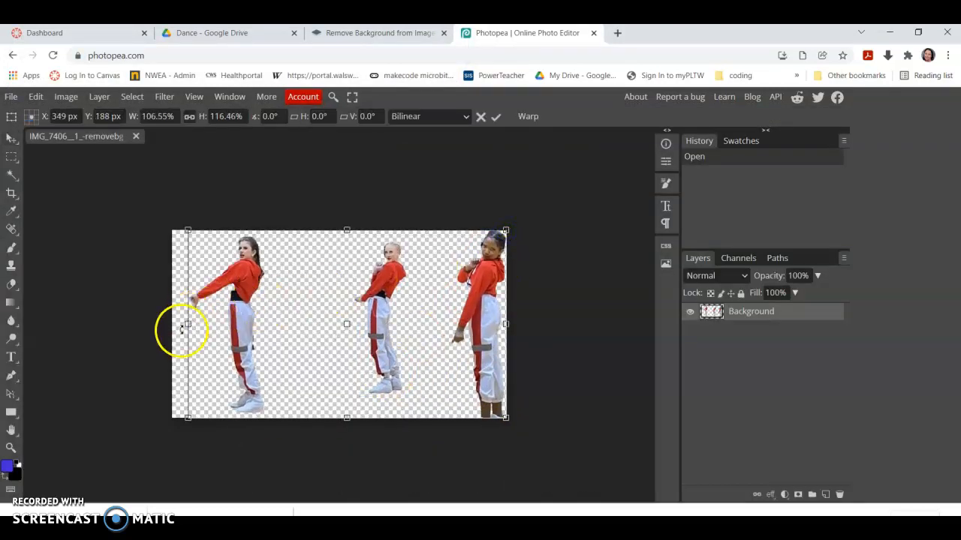
{"action": "left_click_drag", "start_coordinate": [186, 326], "coordinate": [155, 324]}
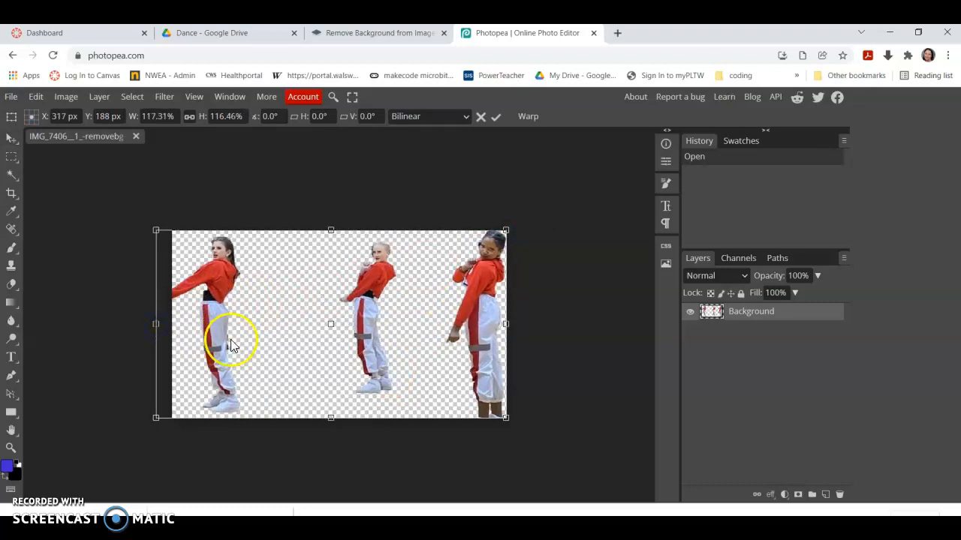
Step: Erase the remaining background specks along the edges of the dancers with the Eraser tool
{"action": "left_click", "coordinate": [12, 286]}
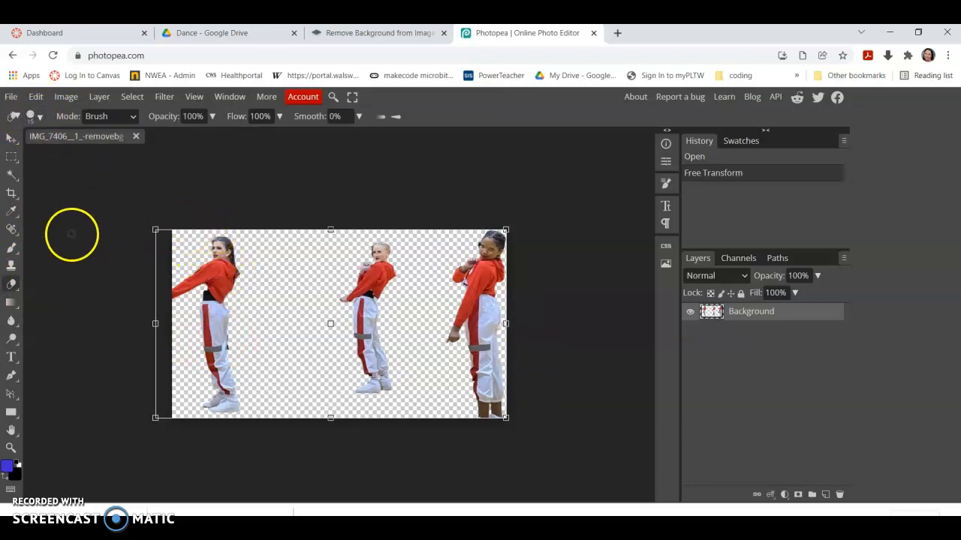
{"action": "key", "text": "ctrl+plus"}
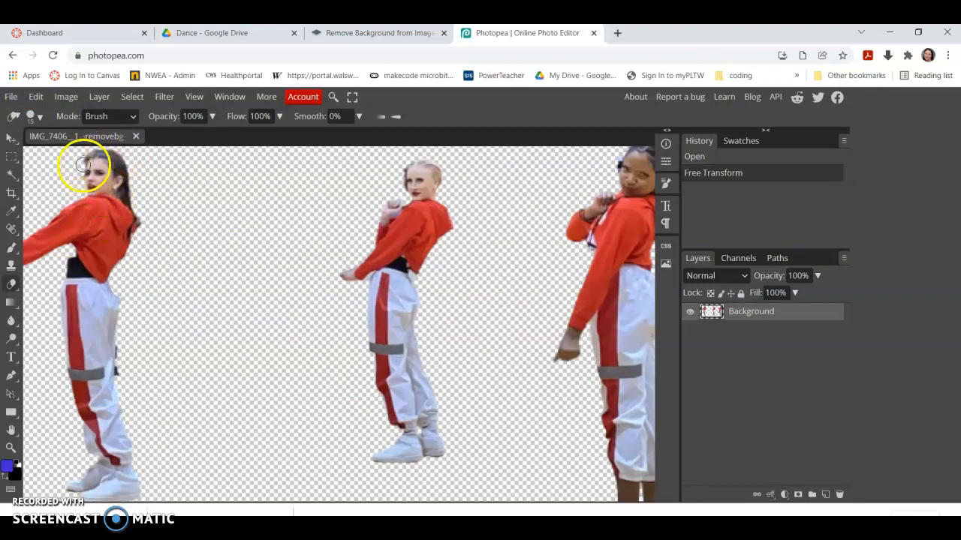
{"action": "mouse_move", "coordinate": [76, 177]}
{"action": "left_mouse_down"}
{"action": "mouse_move", "coordinate": [68, 285]}
{"action": "mouse_move", "coordinate": [75, 253]}
{"action": "mouse_move", "coordinate": [150, 226]}
{"action": "mouse_move", "coordinate": [117, 285]}
{"action": "mouse_move", "coordinate": [124, 345]}
{"action": "left_mouse_up"}
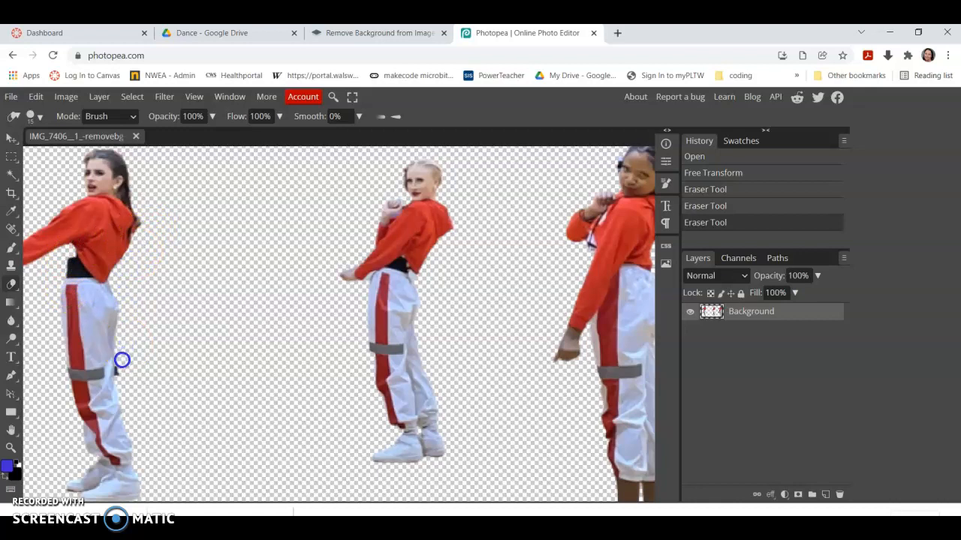
{"action": "left_click_drag", "start_coordinate": [124, 378], "coordinate": [125, 380]}
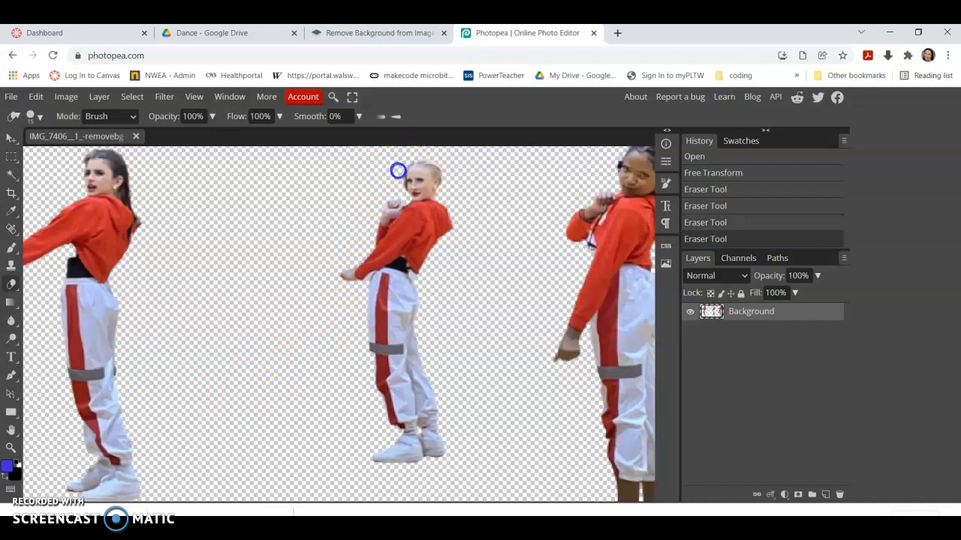
{"action": "left_click_drag", "start_coordinate": [399, 190], "coordinate": [398, 185]}
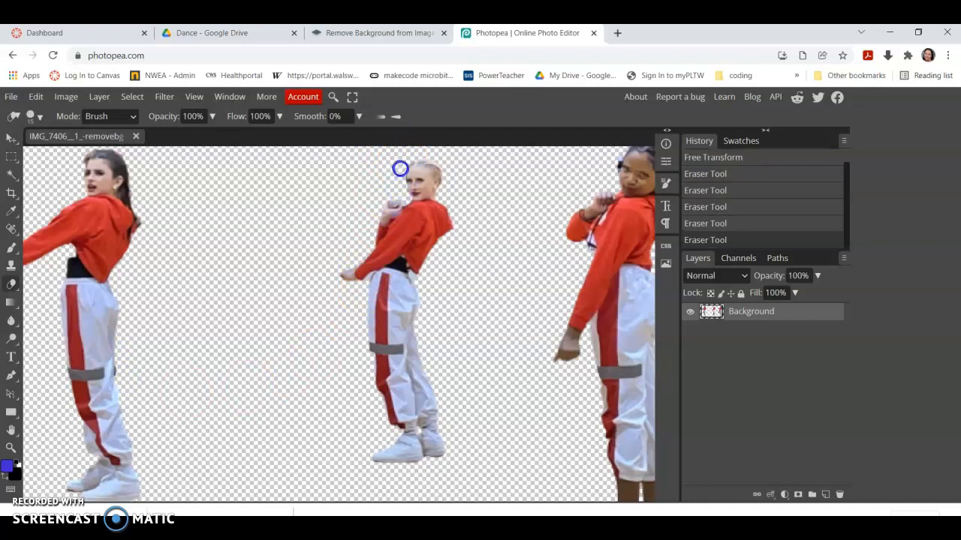
{"action": "mouse_move", "coordinate": [539, 143]}
{"action": "left_mouse_down"}
{"action": "mouse_move", "coordinate": [570, 161]}
{"action": "mouse_move", "coordinate": [617, 150]}
{"action": "mouse_move", "coordinate": [459, 506]}
{"action": "mouse_move", "coordinate": [203, 500]}
{"action": "mouse_move", "coordinate": [260, 415]}
{"action": "mouse_move", "coordinate": [272, 374]}
{"action": "left_mouse_up"}
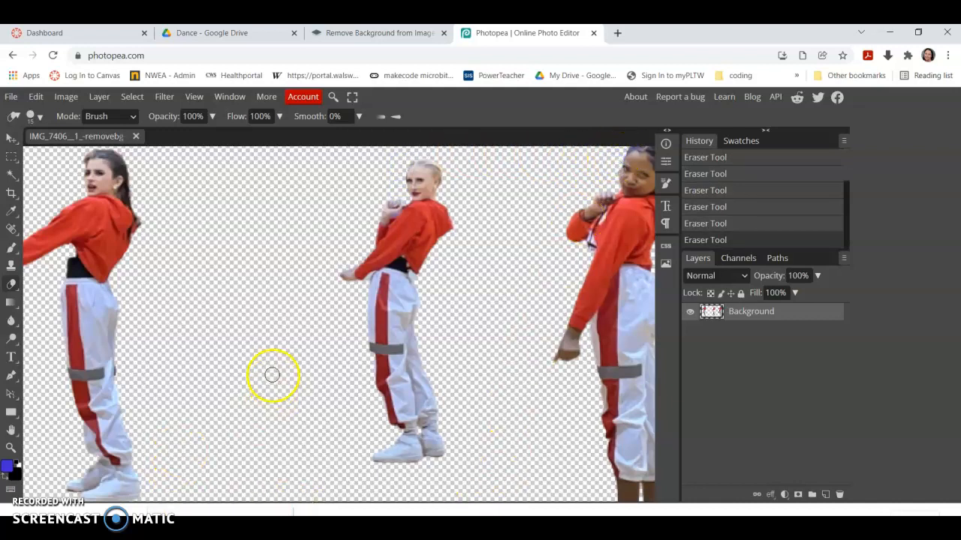
Step: Shrink the dancers layer inward from its left edge to 91.99% width and 99.73% height, and activate the Rectangle Select tool
{"action": "key", "text": "ctrl+0"}
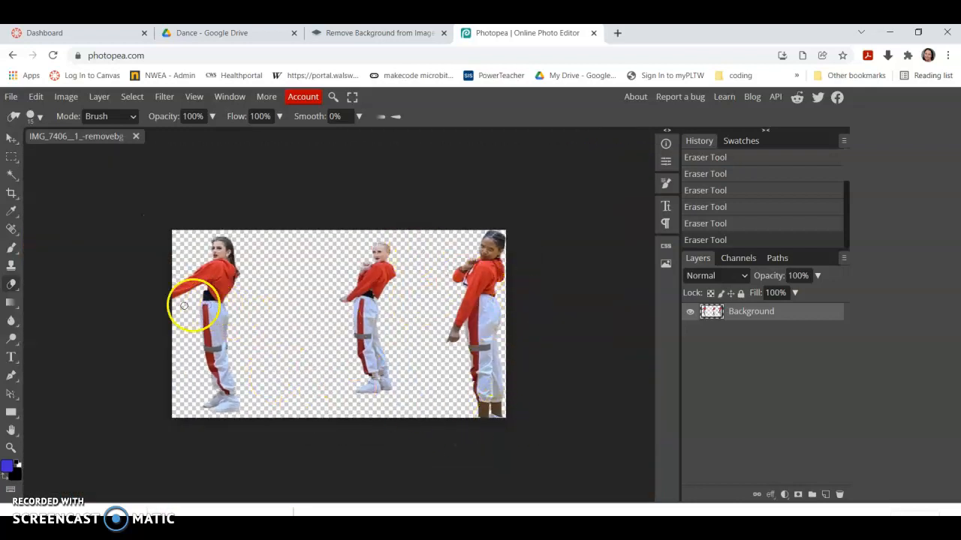
{"action": "left_click_drag", "start_coordinate": [155, 229], "coordinate": [183, 230]}
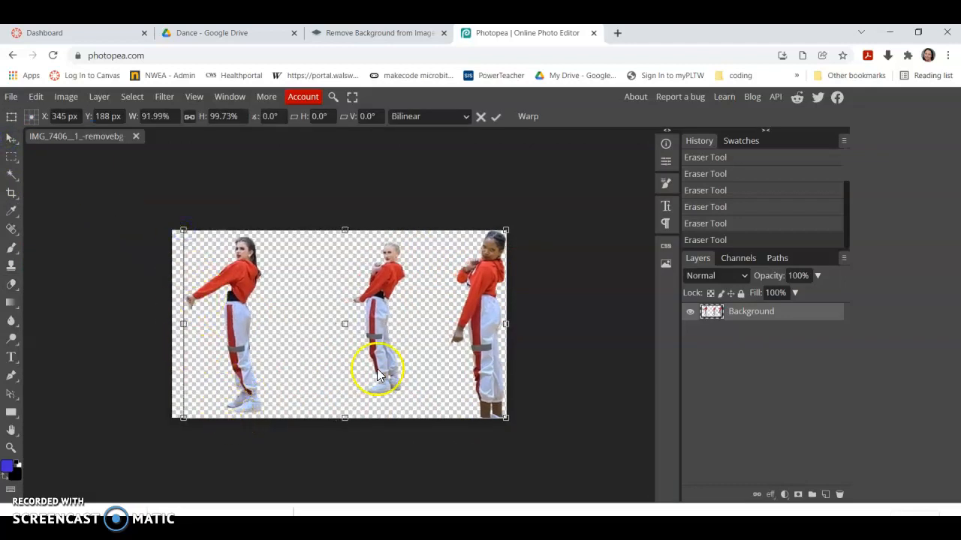
{"action": "left_click", "coordinate": [12, 156]}
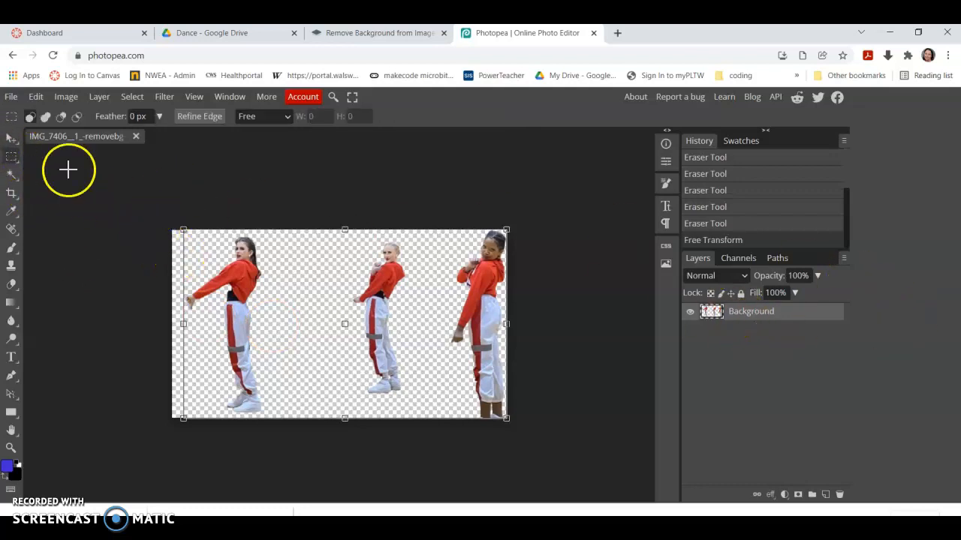
{"action": "left_click_drag", "start_coordinate": [189, 229], "coordinate": [274, 425]}
{"action": "left_click_drag", "start_coordinate": [64, 331], "coordinate": [52, 196]}
{"action": "left_click", "coordinate": [52, 194]}
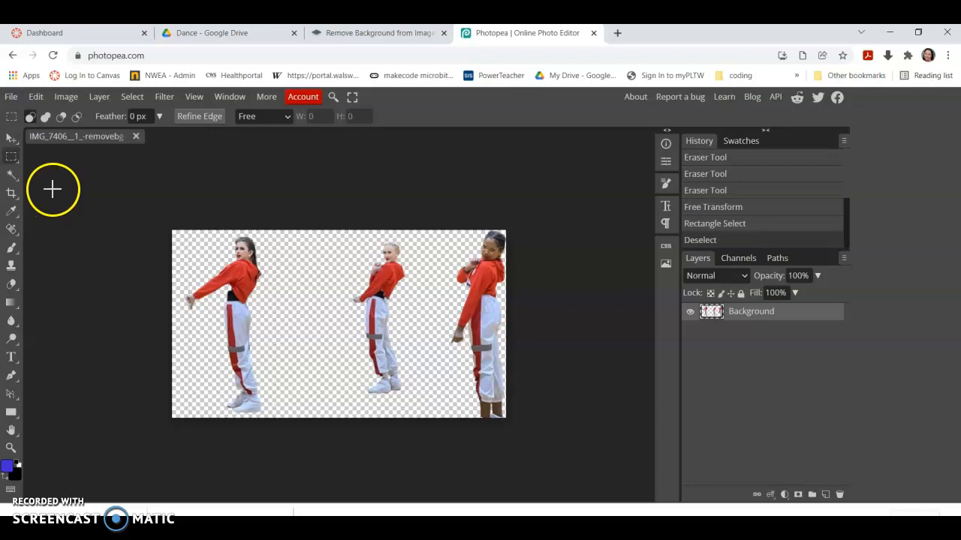
Step: Copy the leftmost dancer with a rectangular selection and paste her onto a new layer
{"action": "left_click_drag", "start_coordinate": [276, 418], "coordinate": [181, 231]}
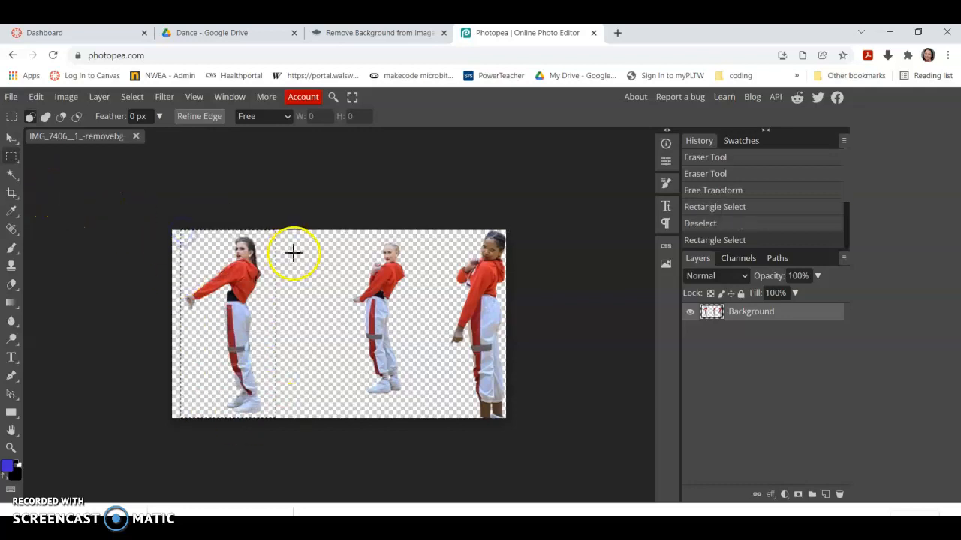
{"action": "key", "text": "ctrl+c"}
{"action": "key", "text": "ctrl+v"}
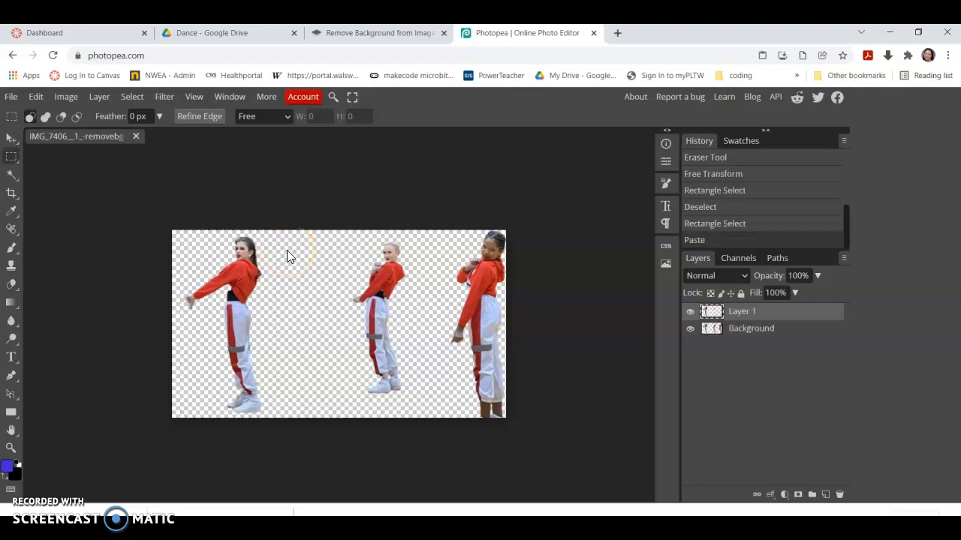
{"action": "left_click_drag", "start_coordinate": [75, 178], "coordinate": [18, 169]}
Step: Copy the middle dancer from the Background layer and paste her onto her own layer above Layer 1
{"action": "left_click", "coordinate": [743, 330]}
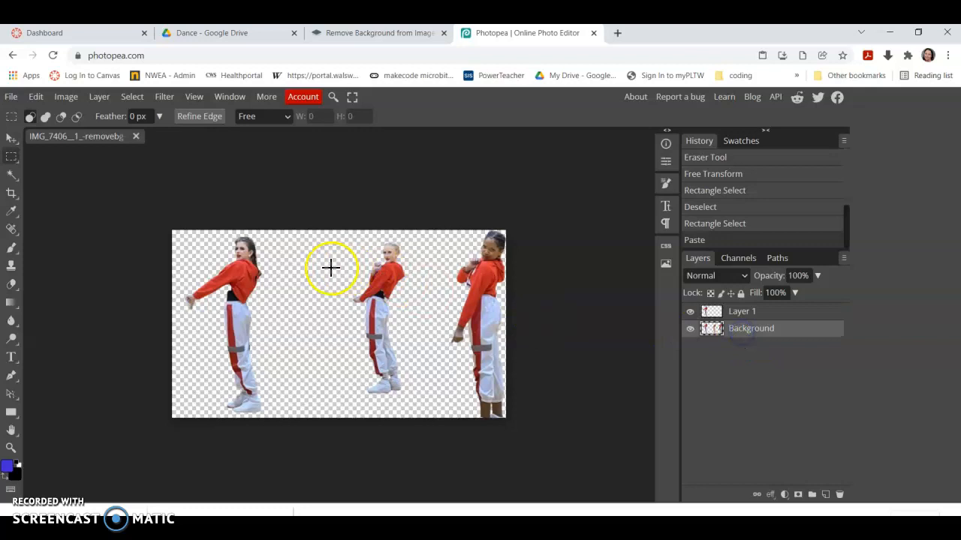
{"action": "left_click_drag", "start_coordinate": [414, 399], "coordinate": [347, 237]}
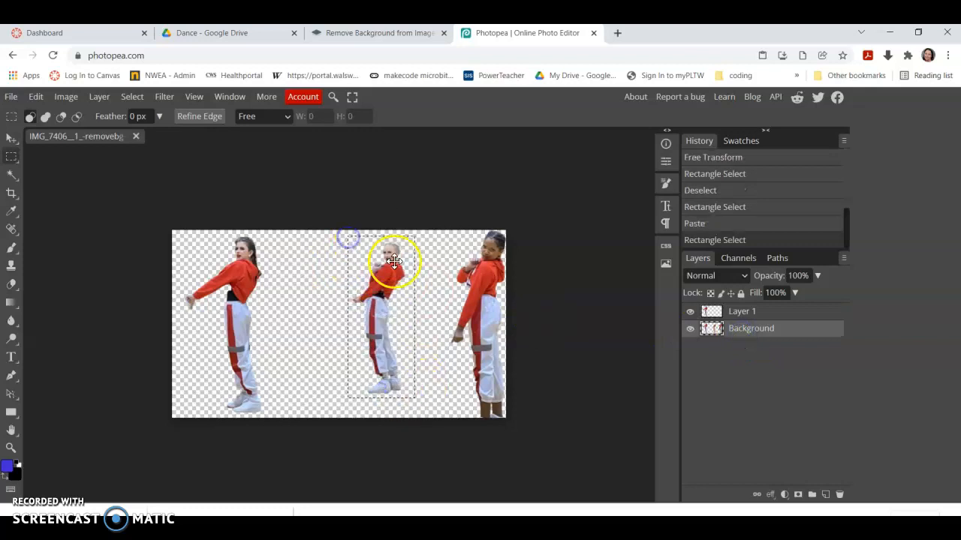
{"action": "left_click", "coordinate": [755, 319]}
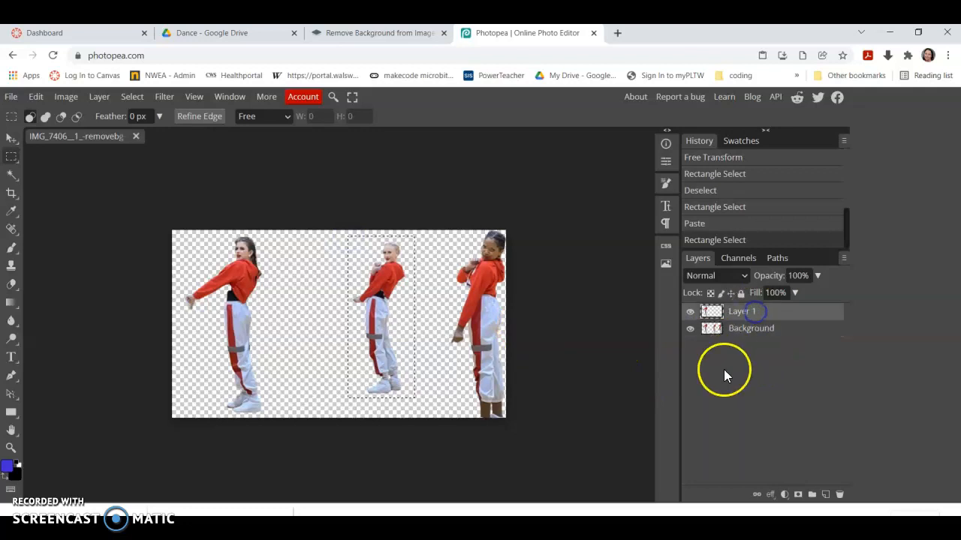
{"action": "key", "text": "ctrl+v"}
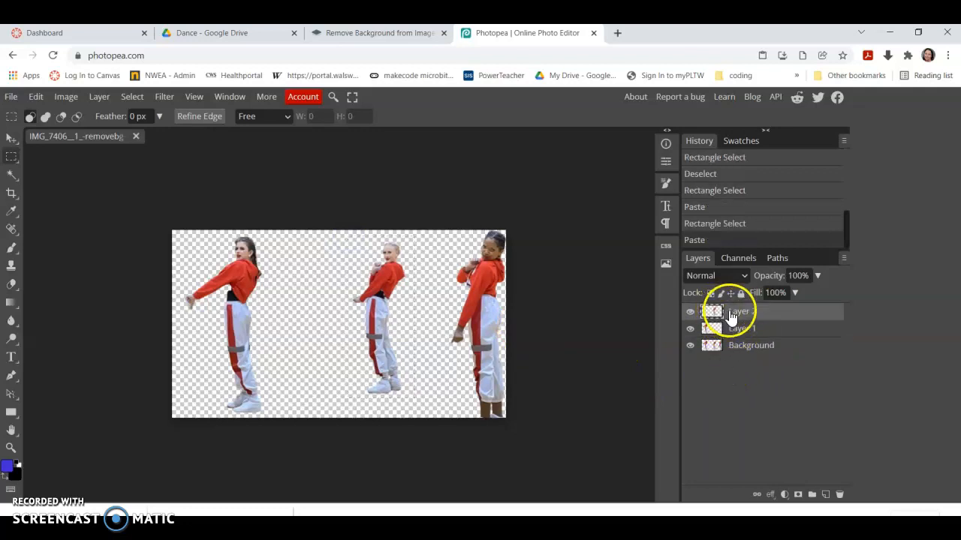
Step: Copy the rightmost dancer from the Background layer with a rectangular selection and paste her onto a new layer
{"action": "left_click", "coordinate": [747, 350]}
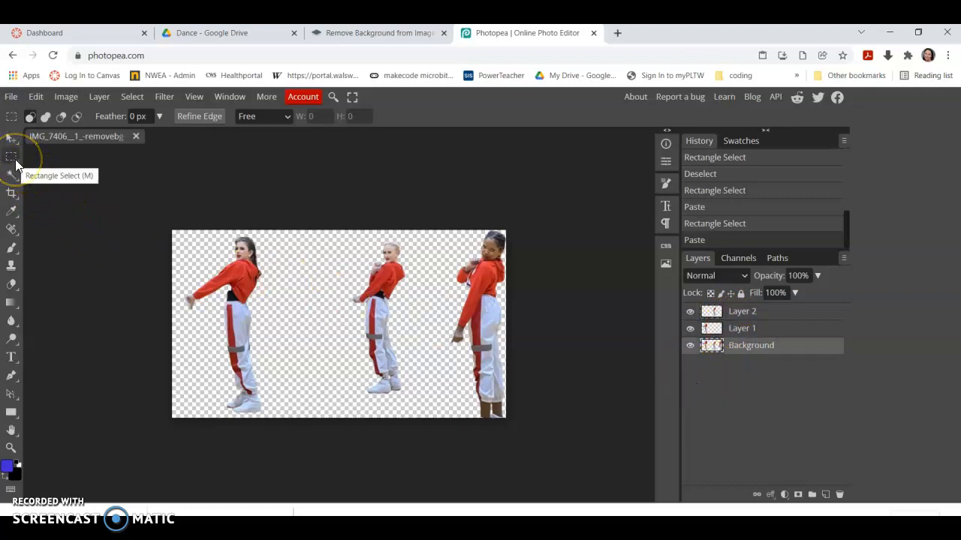
{"action": "left_click_drag", "start_coordinate": [507, 421], "coordinate": [447, 228]}
{"action": "key", "text": "ctrl+c"}
{"action": "key", "text": "ctrl+v"}
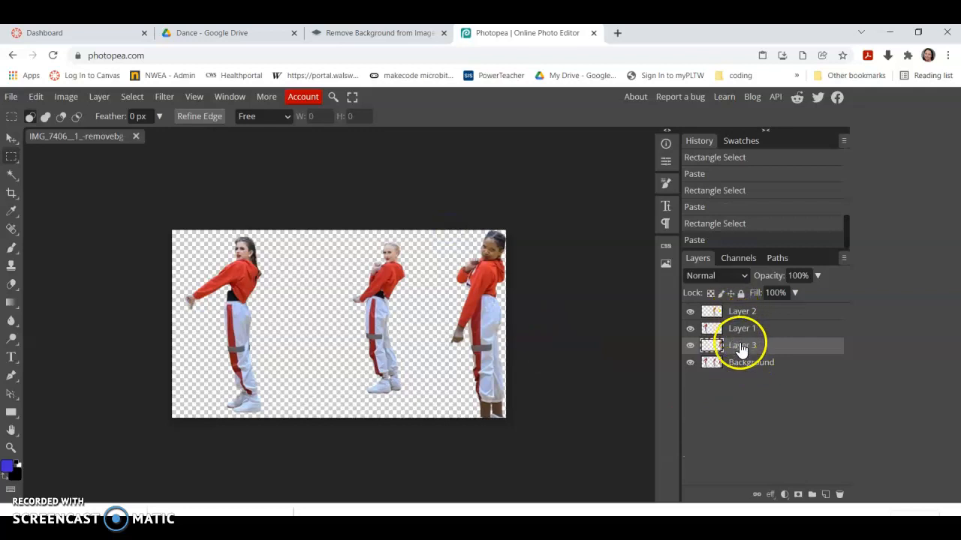
Step: Delete the Background layer and check the rightmost dancer's layer by toggling its visibility
{"action": "left_click", "coordinate": [734, 372]}
{"action": "right_click", "coordinate": [741, 369]}
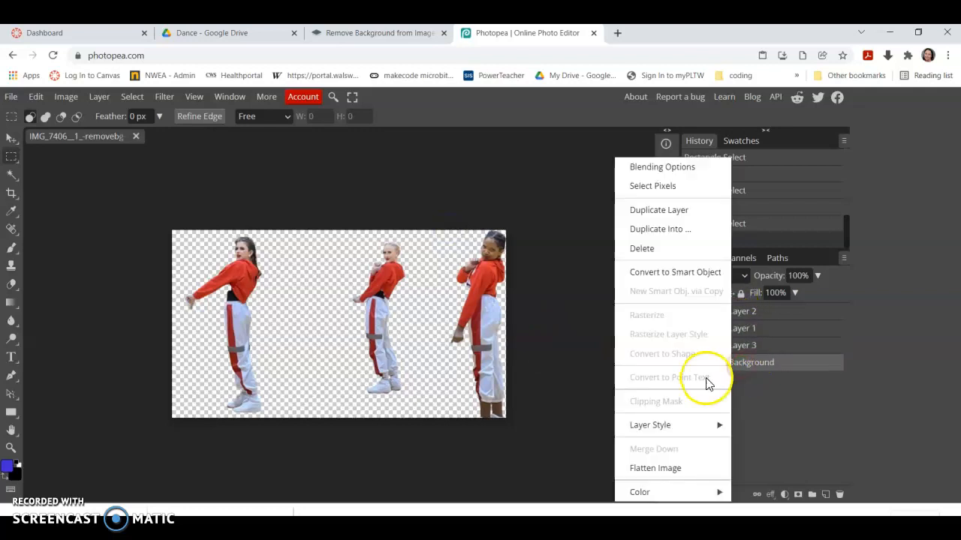
{"action": "left_click", "coordinate": [644, 248]}
{"action": "left_click", "coordinate": [690, 346]}
{"action": "left_click", "coordinate": [690, 346]}
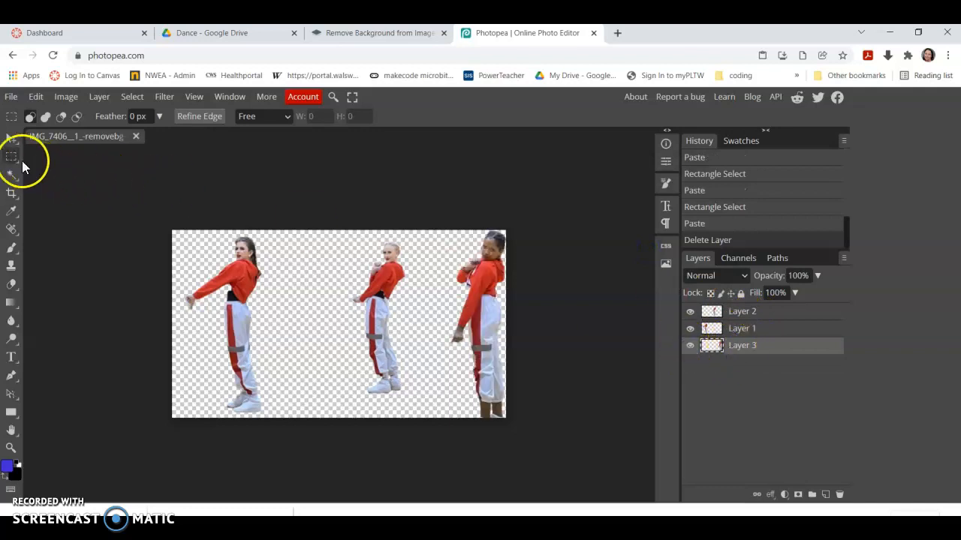
Step: Move the right and left dancers in close beside the middle one, and shift the middle dancer slightly up and left
{"action": "left_click", "coordinate": [12, 138]}
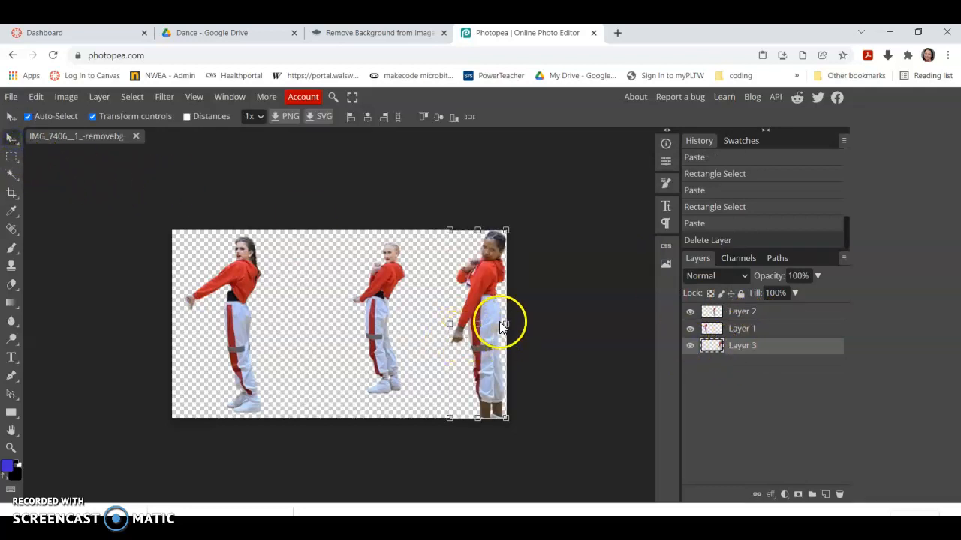
{"action": "left_click_drag", "start_coordinate": [475, 310], "coordinate": [424, 308]}
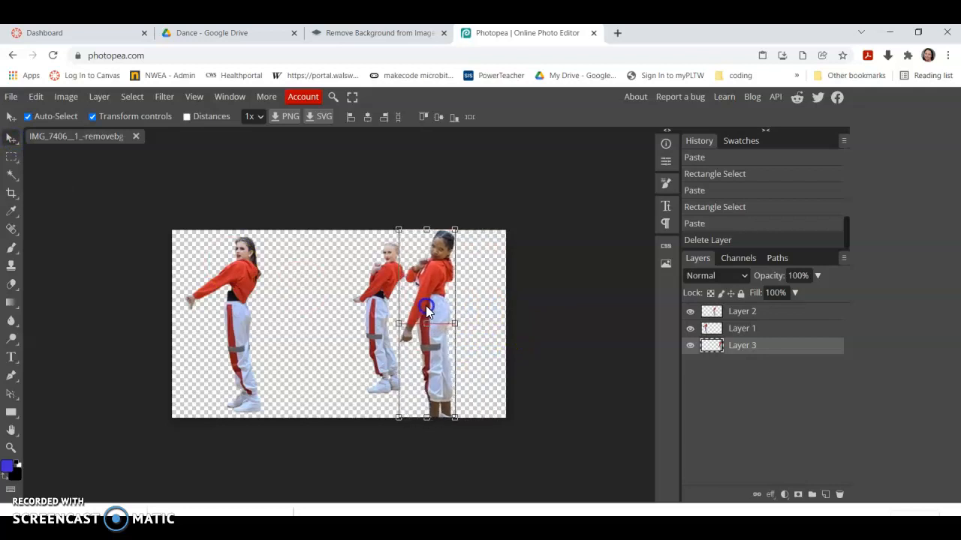
{"action": "left_click", "coordinate": [741, 328]}
{"action": "left_click_drag", "start_coordinate": [256, 300], "coordinate": [336, 296]}
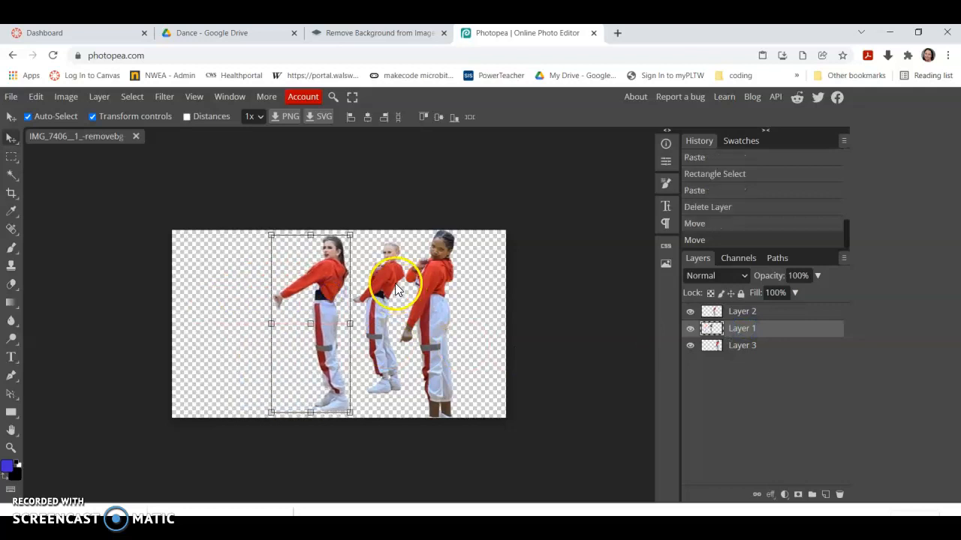
{"action": "left_click", "coordinate": [743, 311]}
{"action": "left_click_drag", "start_coordinate": [385, 292], "coordinate": [376, 282]}
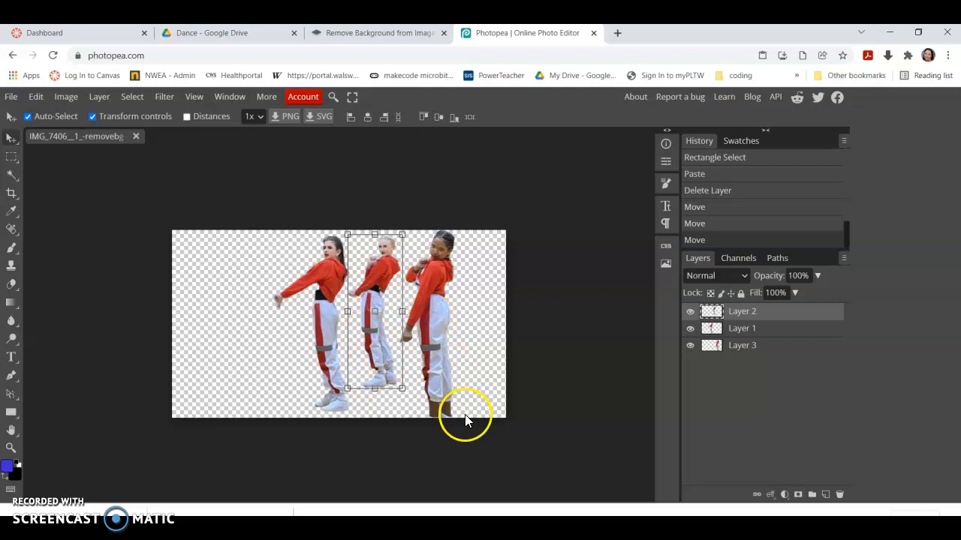
Step: Export the regrouped dancers image as a PNG file
{"action": "left_click", "coordinate": [9, 99]}
{"action": "left_click", "coordinate": [70, 278]}
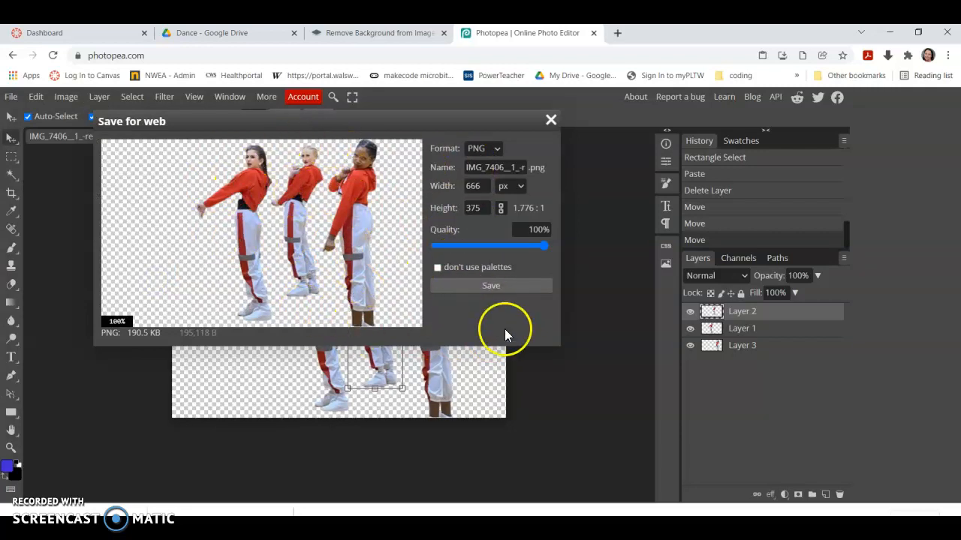
{"action": "left_click", "coordinate": [513, 285]}
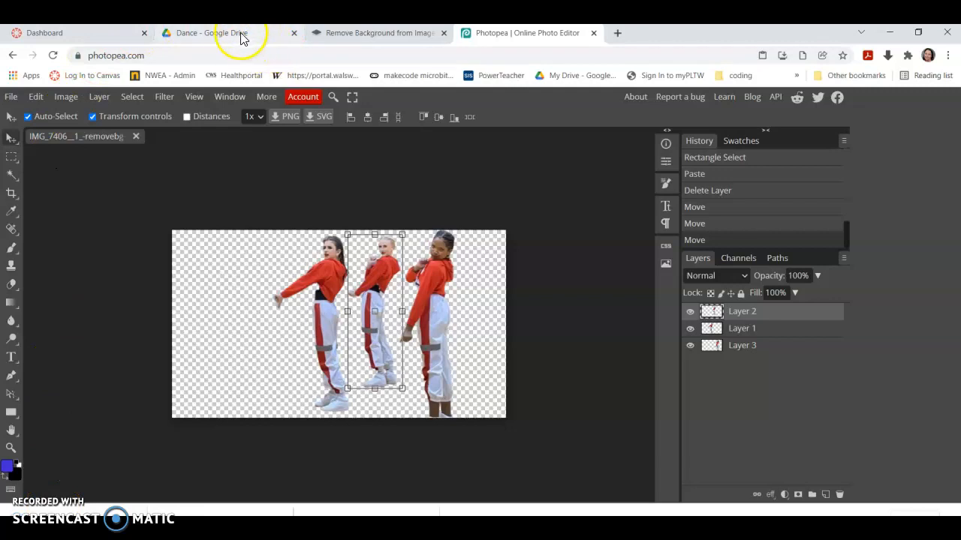
Step: Open the Yearbook 360 site in a new browser tab, log in and dismiss the password check notice
{"action": "left_click", "coordinate": [617, 32]}
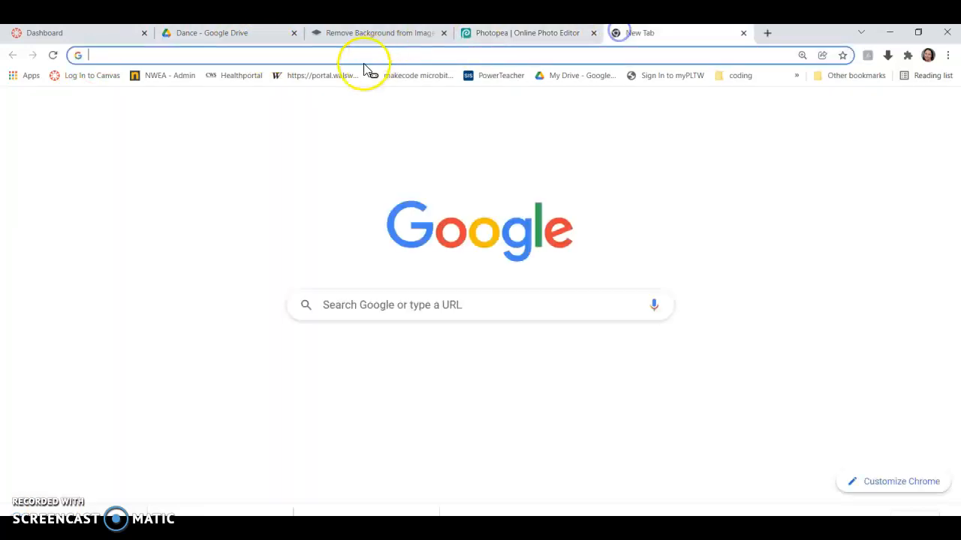
{"action": "left_click", "coordinate": [334, 76]}
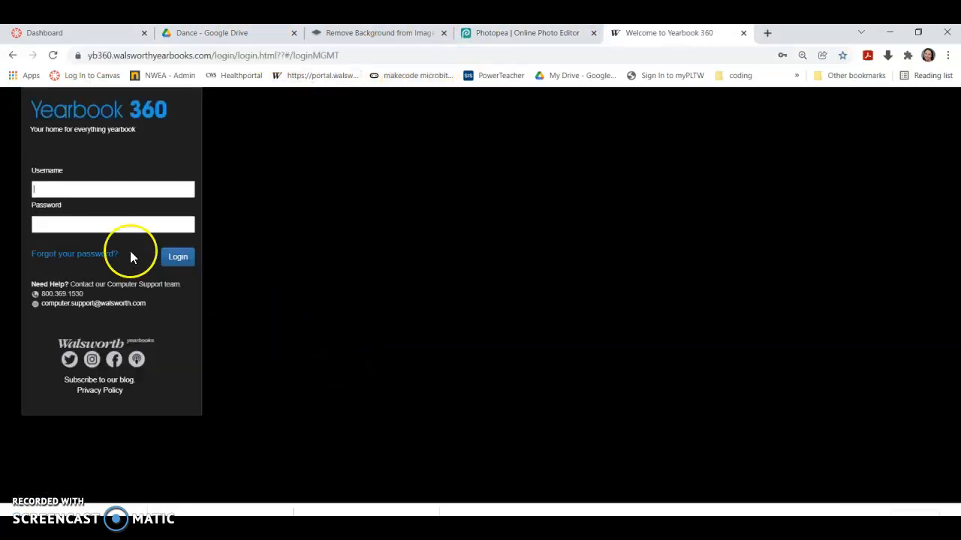
{"action": "left_click", "coordinate": [171, 259]}
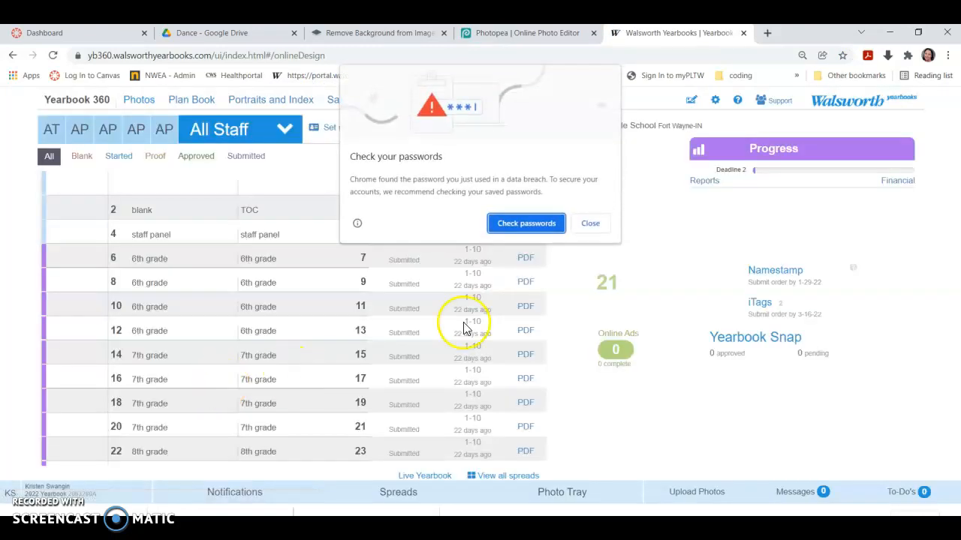
{"action": "left_click", "coordinate": [590, 224]}
Step: Open the dance spread on pages 80-81 for editing, using its unsaved autosave version
{"action": "scroll", "coordinate": [365, 337], "scroll_direction": "down", "scroll_amount": 10}
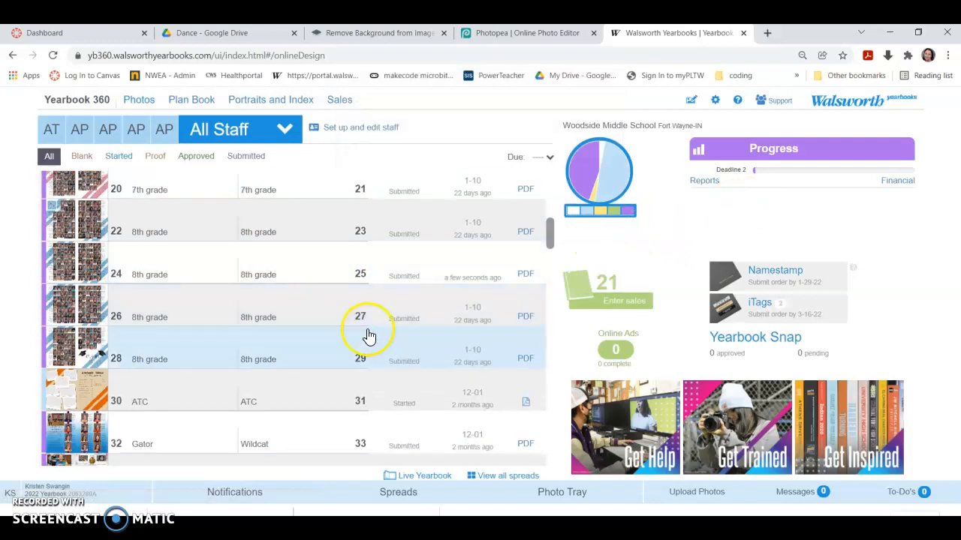
{"action": "scroll", "coordinate": [215, 326], "scroll_direction": "down", "scroll_amount": 5}
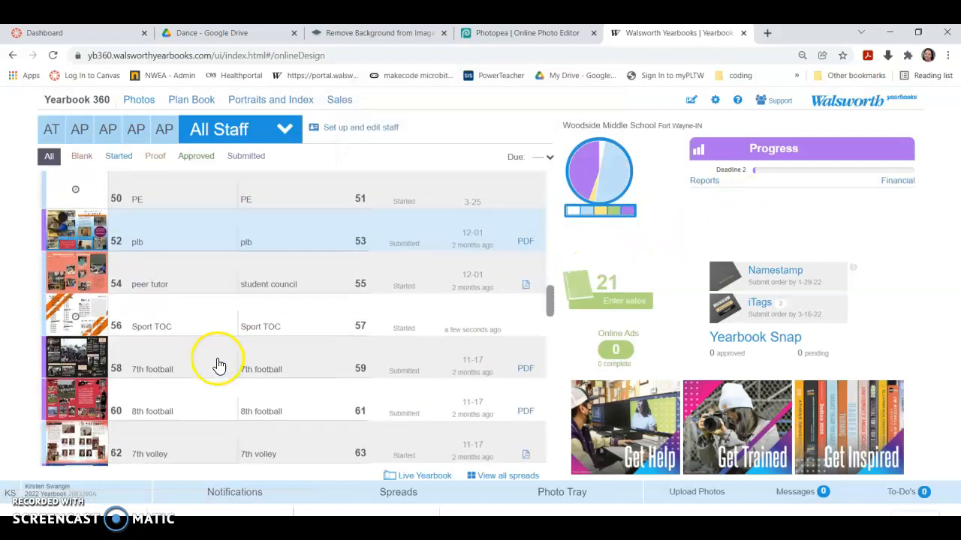
{"action": "scroll", "coordinate": [203, 349], "scroll_direction": "down", "scroll_amount": 5}
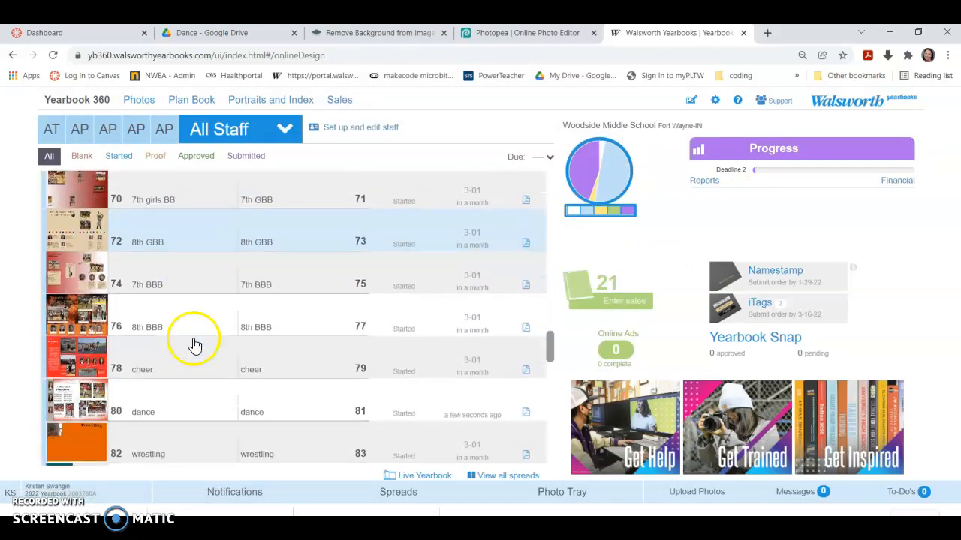
{"action": "left_click", "coordinate": [191, 336]}
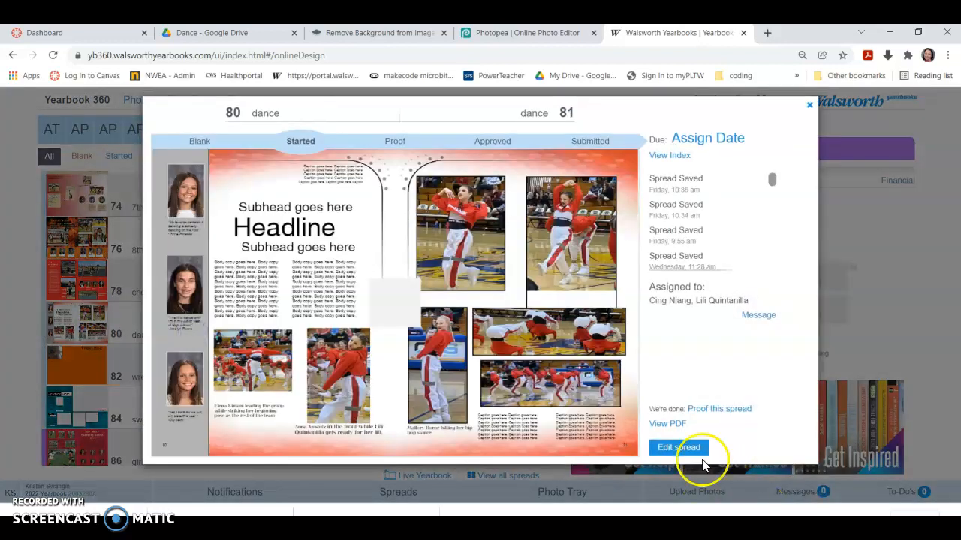
{"action": "left_click", "coordinate": [664, 448]}
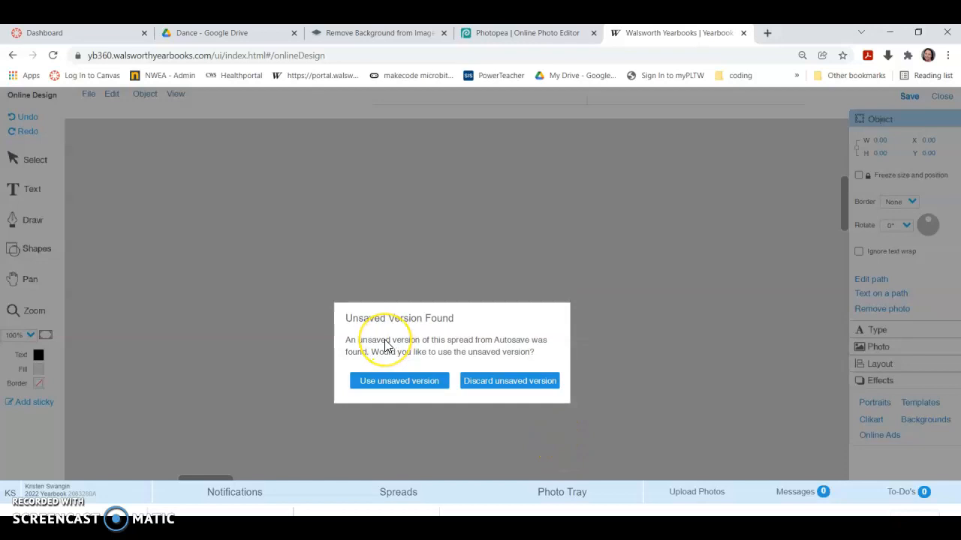
{"action": "left_click", "coordinate": [430, 381]}
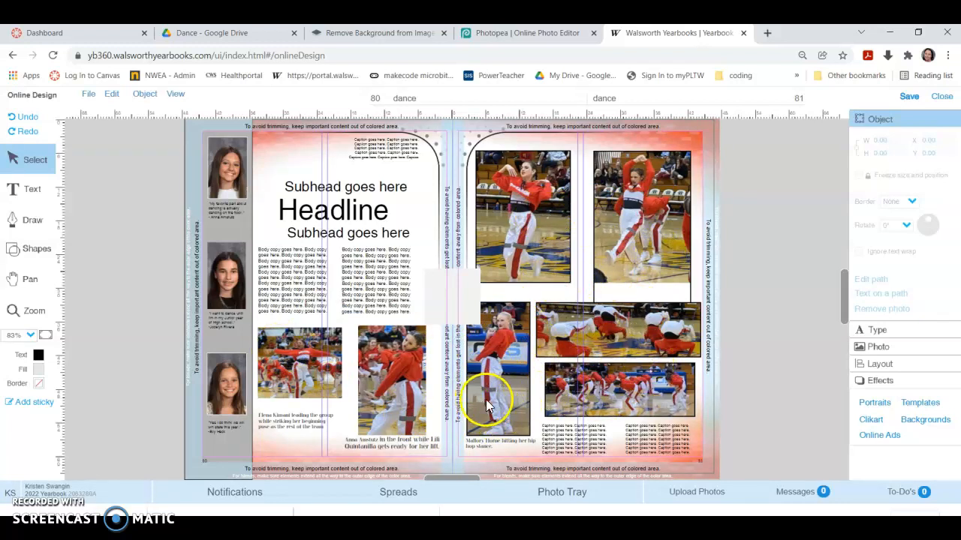
Step: Choose IMG_7406__1_-removebg-preview (1) from the Downloads folder as the photo to upload
{"action": "left_click", "coordinate": [713, 499]}
{"action": "left_click", "coordinate": [312, 320]}
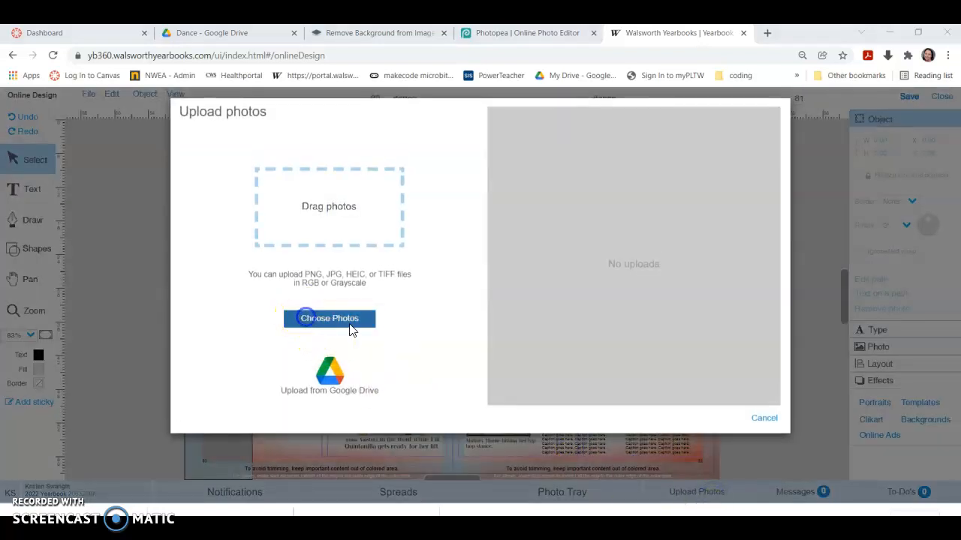
{"action": "left_click", "coordinate": [212, 129]}
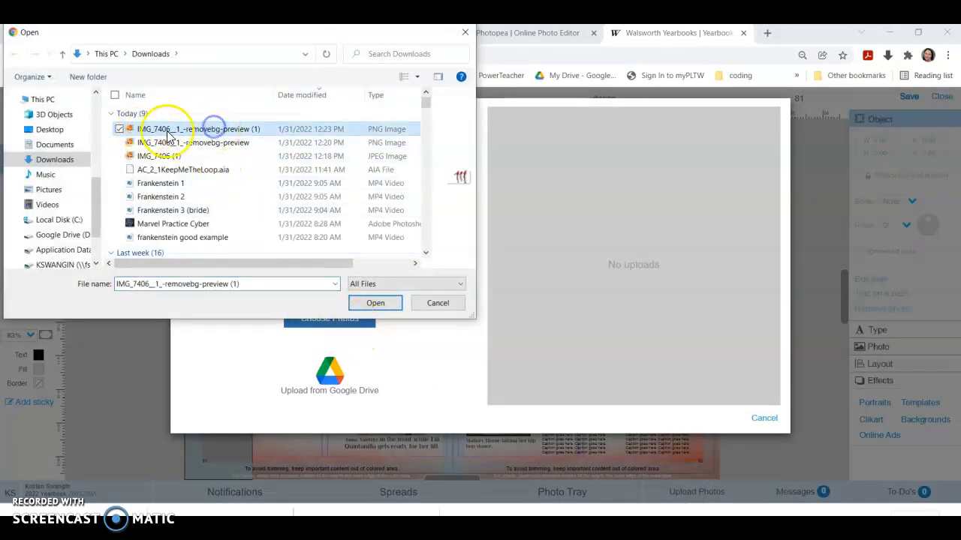
{"action": "left_click", "coordinate": [370, 303]}
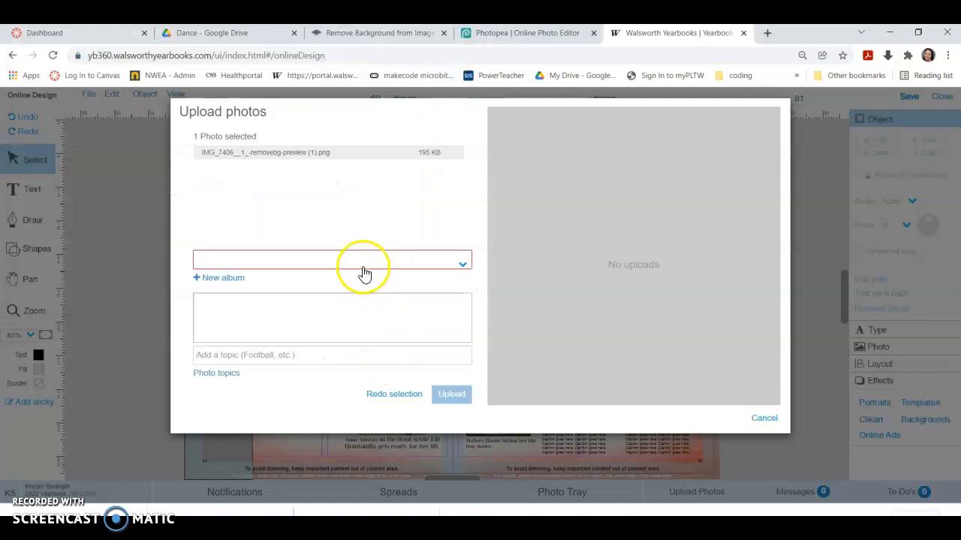
Step: Assign the selected photo to the Dance album and upload it
{"action": "left_click", "coordinate": [362, 259]}
{"action": "scroll", "coordinate": [277, 361], "scroll_direction": "down", "scroll_amount": 3}
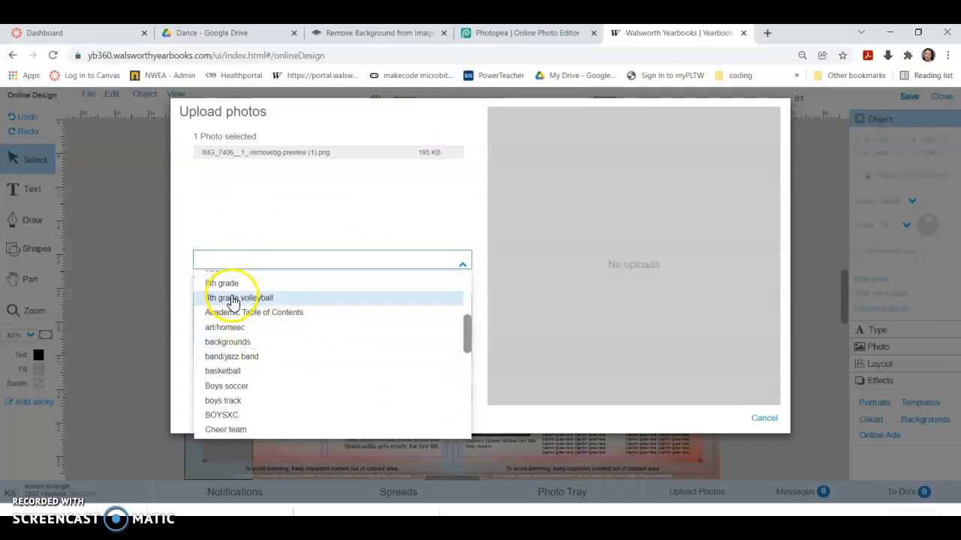
{"action": "scroll", "coordinate": [233, 304], "scroll_direction": "up", "scroll_amount": 1}
{"action": "scroll", "coordinate": [244, 406], "scroll_direction": "down", "scroll_amount": 1}
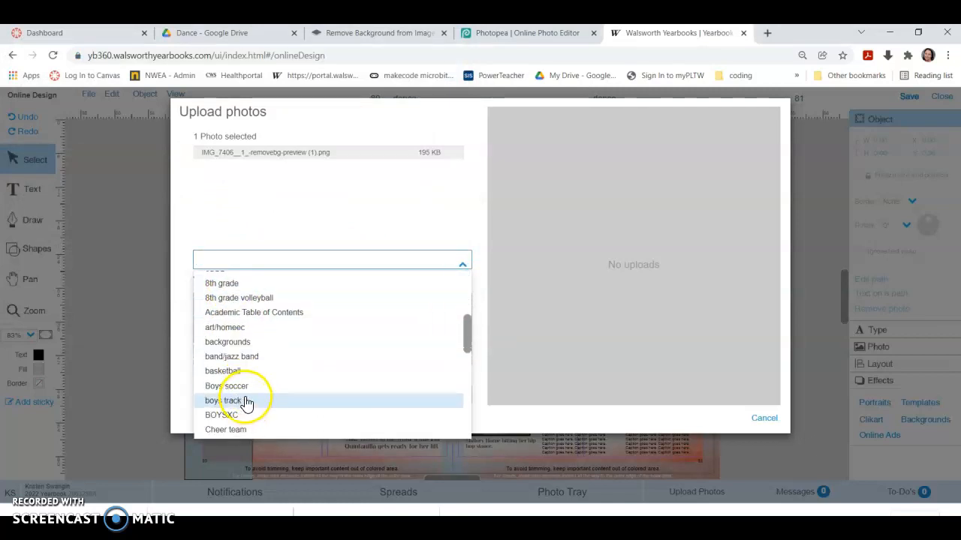
{"action": "scroll", "coordinate": [242, 403], "scroll_direction": "down", "scroll_amount": 1}
{"action": "left_click", "coordinate": [240, 418]}
{"action": "left_click", "coordinate": [446, 399]}
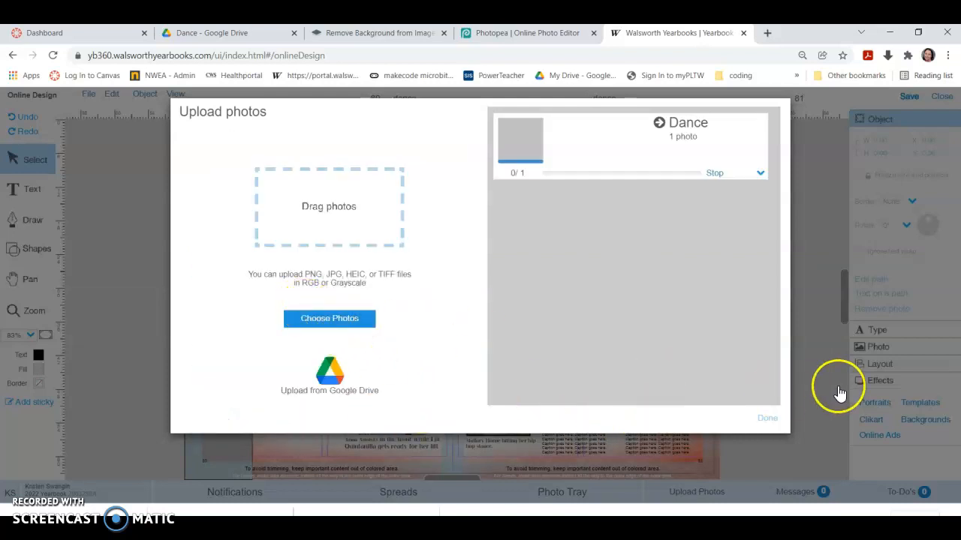
Step: Finish the photo upload and show the Dance album in the photo tray
{"action": "left_click", "coordinate": [766, 419]}
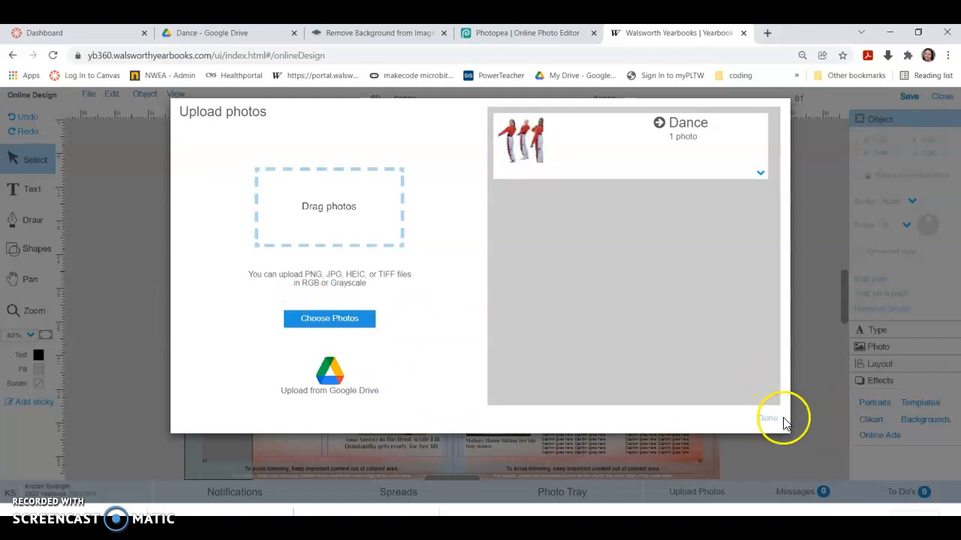
{"action": "left_click", "coordinate": [767, 421]}
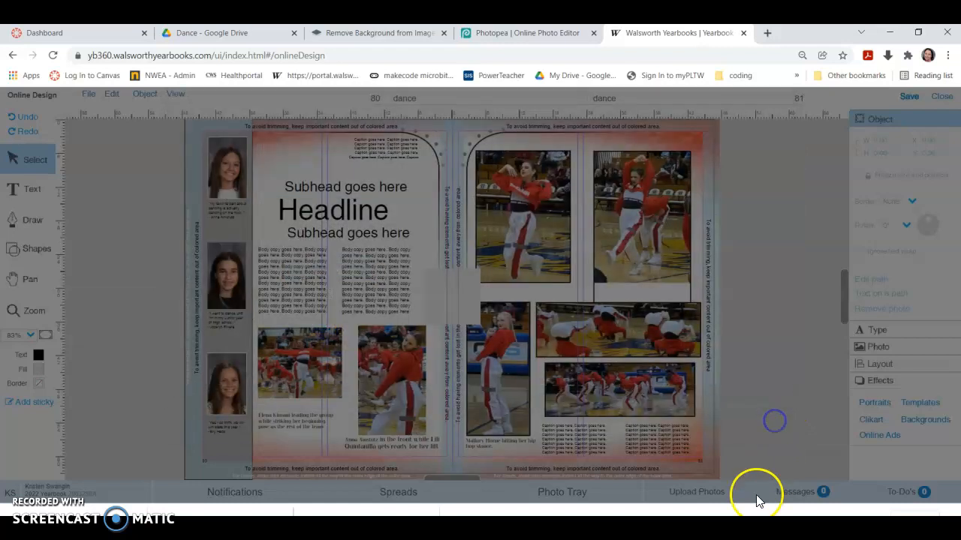
{"action": "left_click", "coordinate": [539, 493]}
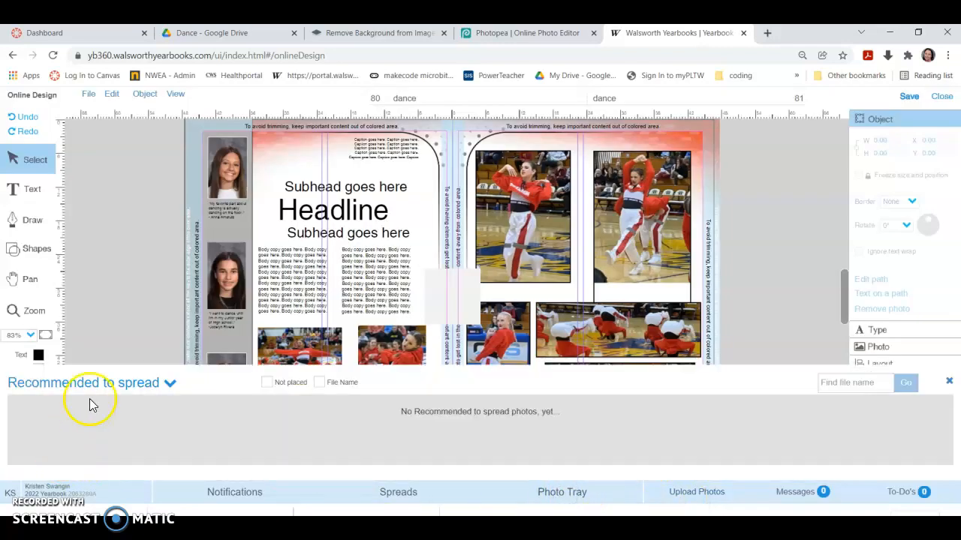
{"action": "left_click", "coordinate": [89, 381]}
{"action": "scroll", "coordinate": [94, 331], "scroll_direction": "down", "scroll_amount": 1}
{"action": "scroll", "coordinate": [94, 324], "scroll_direction": "down", "scroll_amount": 3}
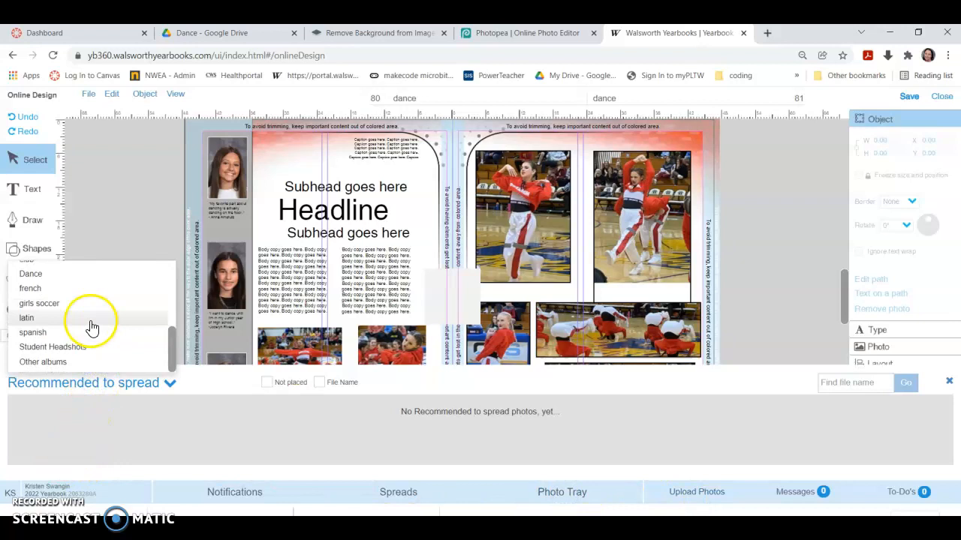
{"action": "left_click", "coordinate": [61, 271]}
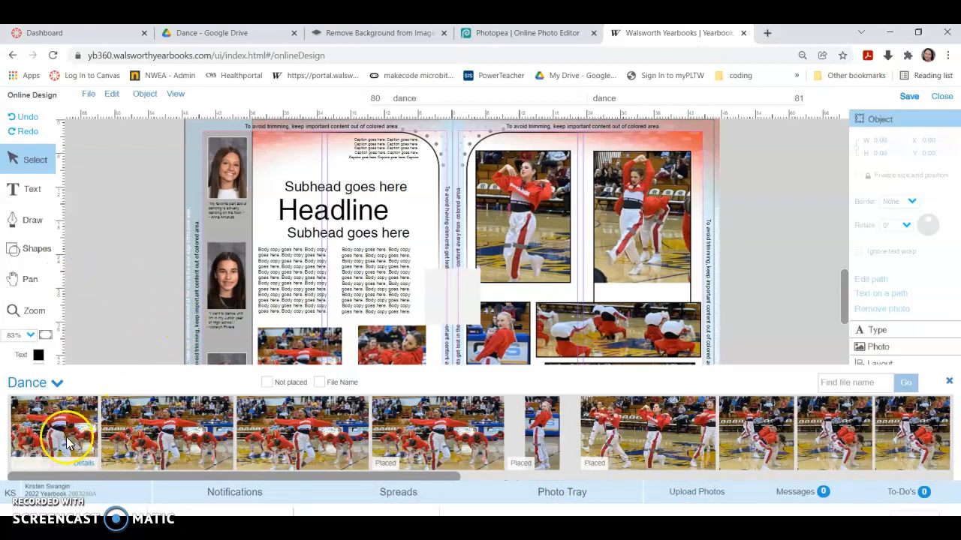
Step: Place the uploaded cut-out of the three dancers on the pasteboard beside page 81 and close the photo tray
{"action": "left_click_drag", "start_coordinate": [158, 478], "coordinate": [755, 476]}
{"action": "left_click_drag", "start_coordinate": [909, 431], "coordinate": [776, 218]}
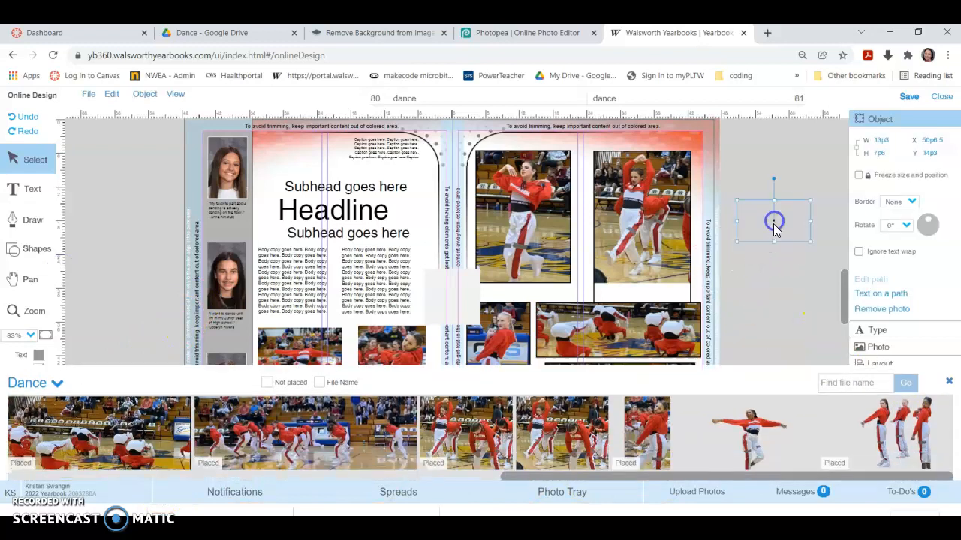
{"action": "left_click", "coordinate": [950, 384]}
{"action": "left_click", "coordinate": [776, 209]}
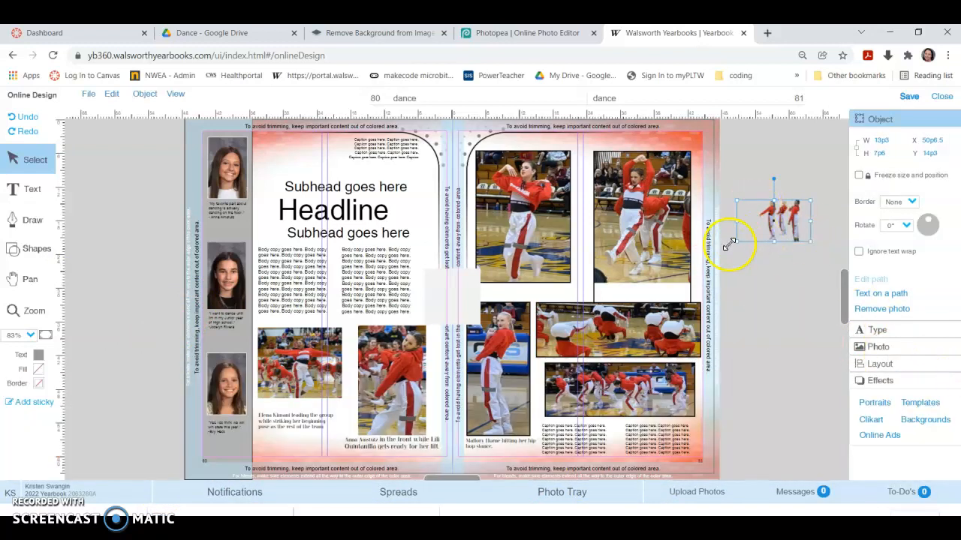
Step: Enlarge the dancers cut-out to about 34p11 by 19p9 and move it over the body copy on page 80
{"action": "left_click_drag", "start_coordinate": [737, 240], "coordinate": [736, 272]}
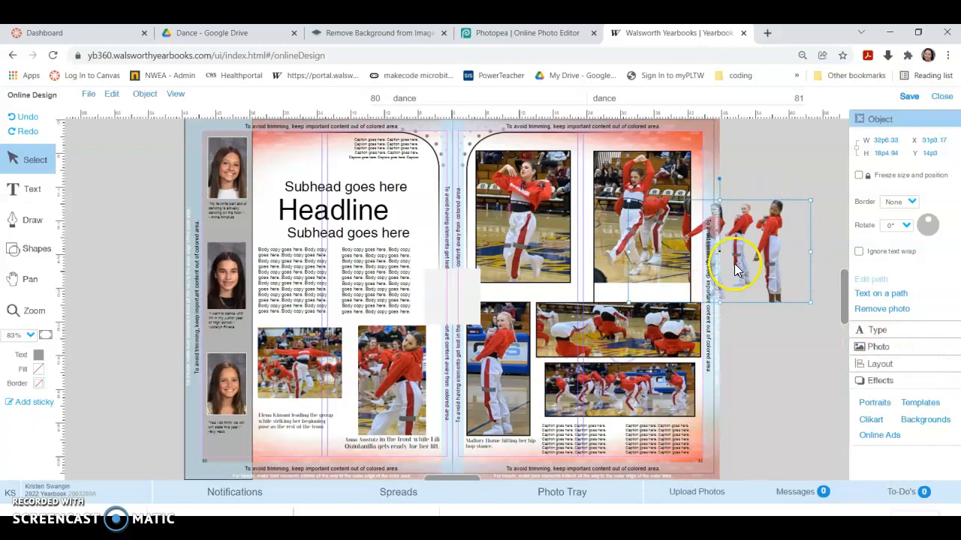
{"action": "left_click_drag", "start_coordinate": [810, 201], "coordinate": [823, 192]}
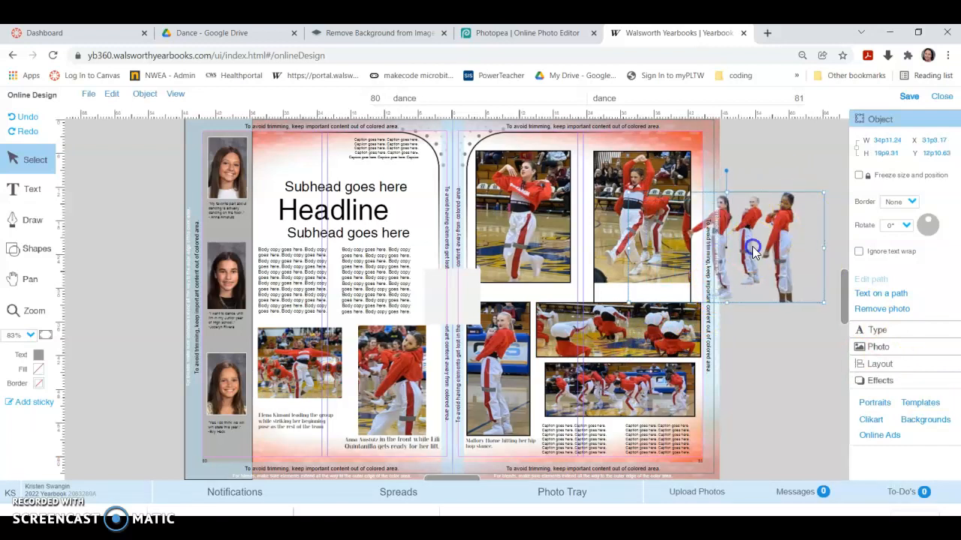
{"action": "left_click_drag", "start_coordinate": [360, 227], "coordinate": [329, 265]}
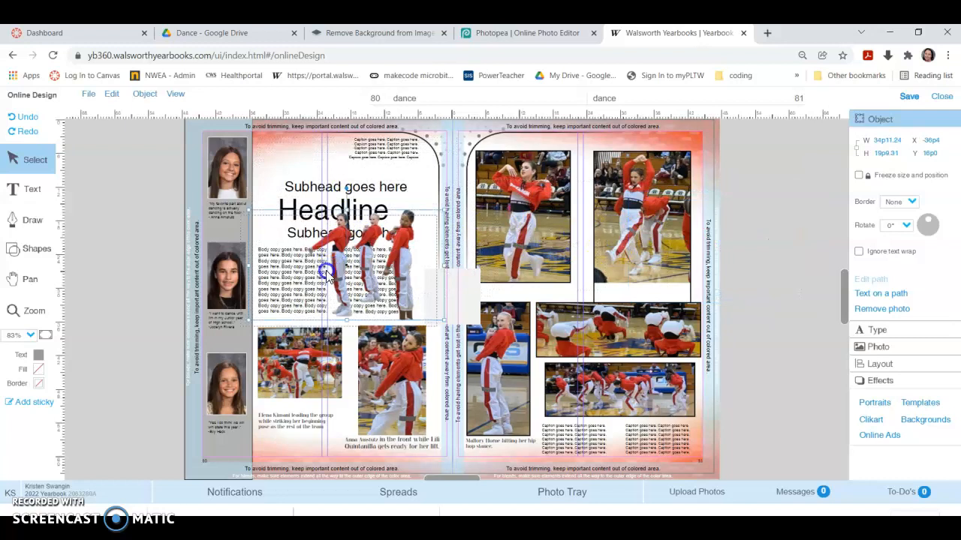
Step: Enlarge the dancers cut-out to about 46p8 by 26p5 and move it over the two upper photos on page 81
{"action": "left_click", "coordinate": [383, 368]}
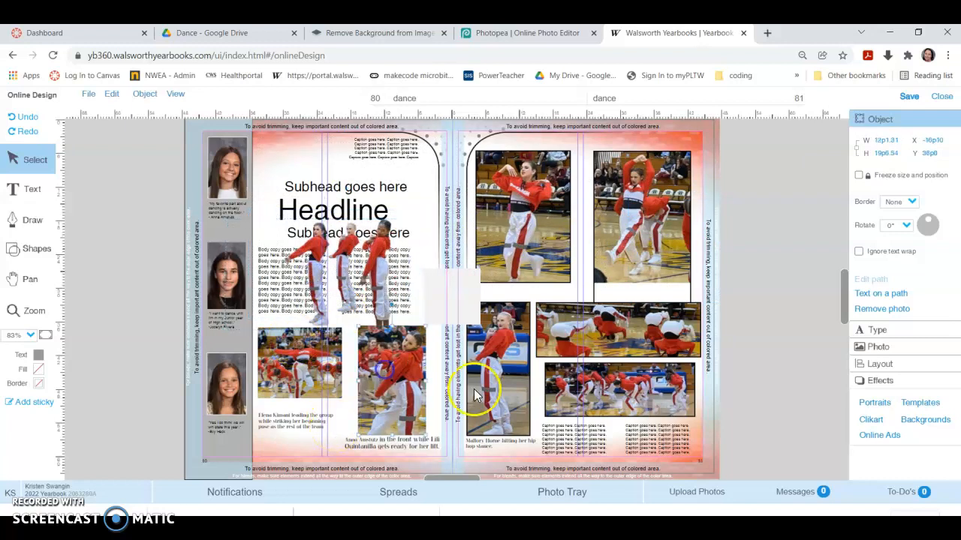
{"action": "left_click", "coordinate": [420, 219]}
{"action": "left_click_drag", "start_coordinate": [421, 220], "coordinate": [487, 181]}
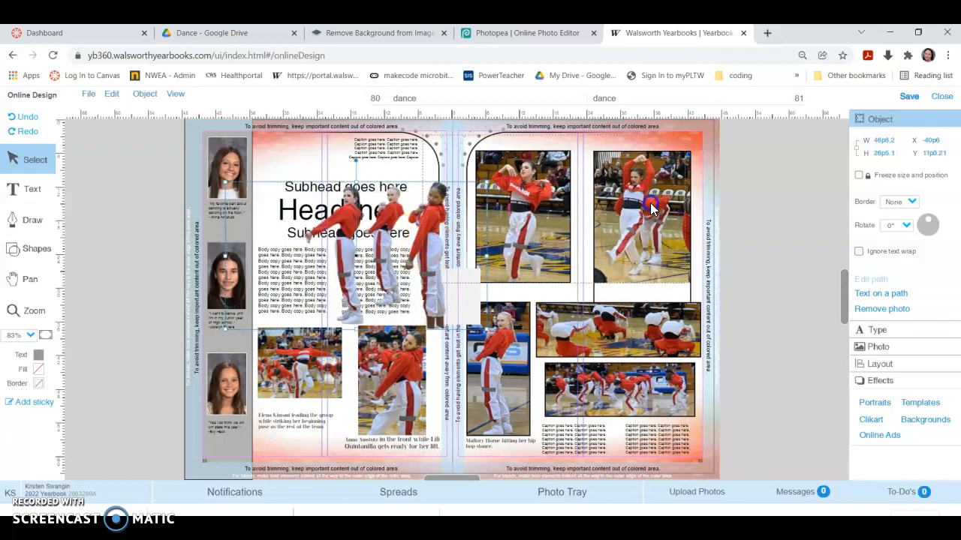
{"action": "left_click_drag", "start_coordinate": [347, 288], "coordinate": [563, 240]}
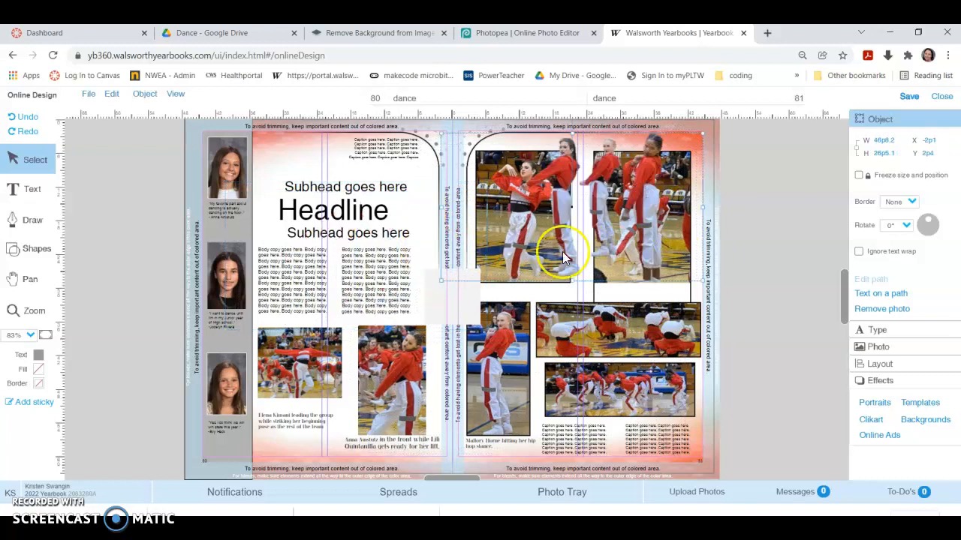
Step: Delete the two framed photos behind the dancers cut-out on the upper half of page 81
{"action": "left_click", "coordinate": [682, 287]}
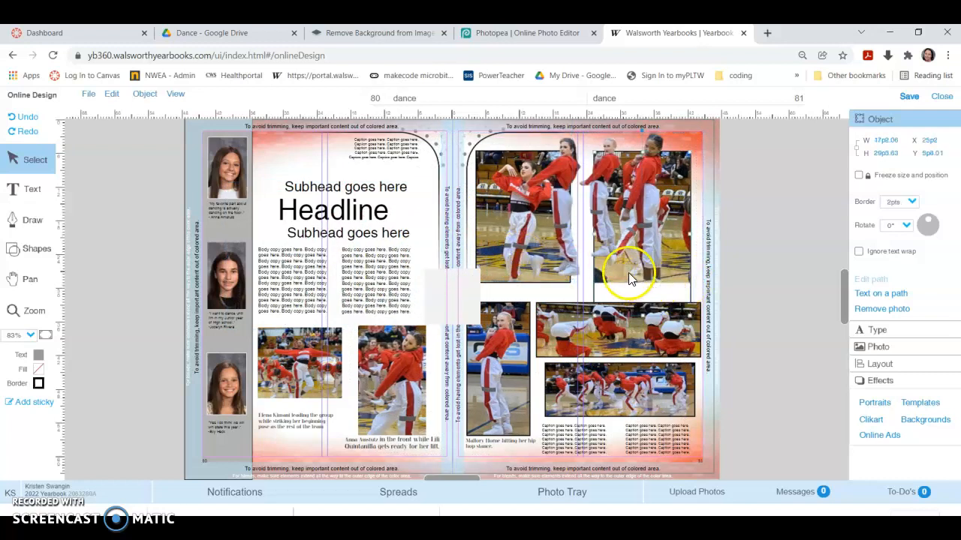
{"action": "key", "text": "Delete"}
{"action": "left_click", "coordinate": [544, 279]}
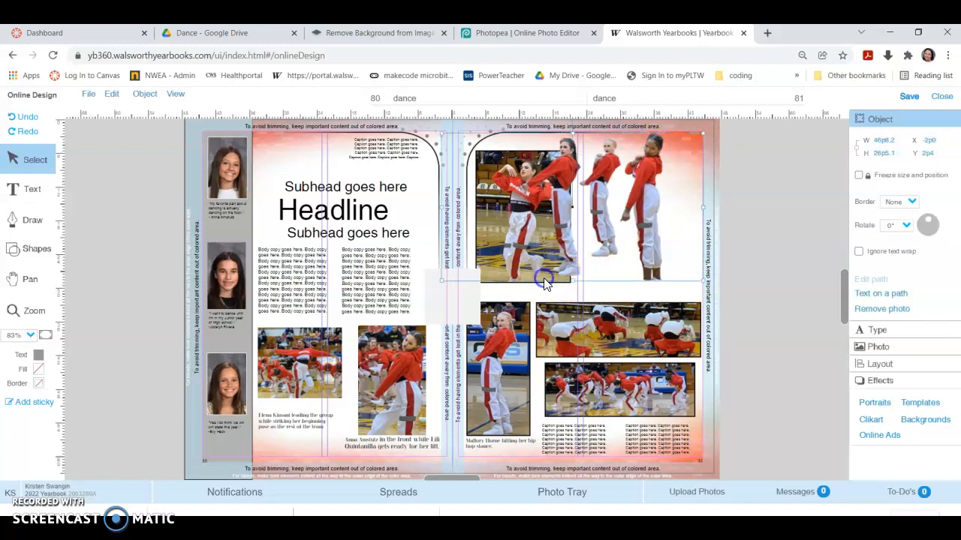
{"action": "left_click", "coordinate": [545, 285]}
{"action": "key", "text": "Delete"}
Step: Enlarge the dancers cut-out to about 53p11 by 30p6 and shift it left to about X -11p8 on the spread
{"action": "left_click", "coordinate": [548, 218]}
{"action": "left_click_drag", "start_coordinate": [443, 282], "coordinate": [402, 304]}
{"action": "left_click", "coordinate": [518, 218]}
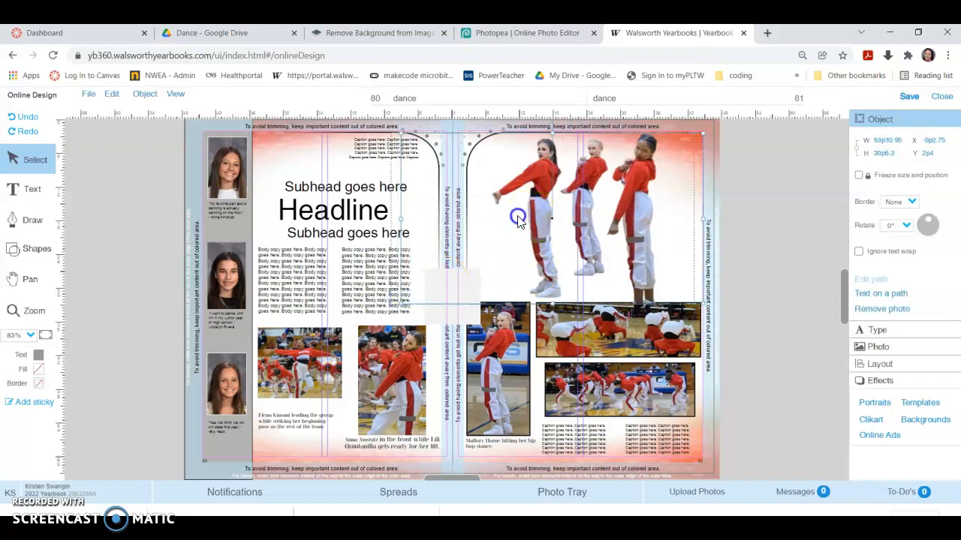
{"action": "left_click_drag", "start_coordinate": [518, 218], "coordinate": [514, 217]}
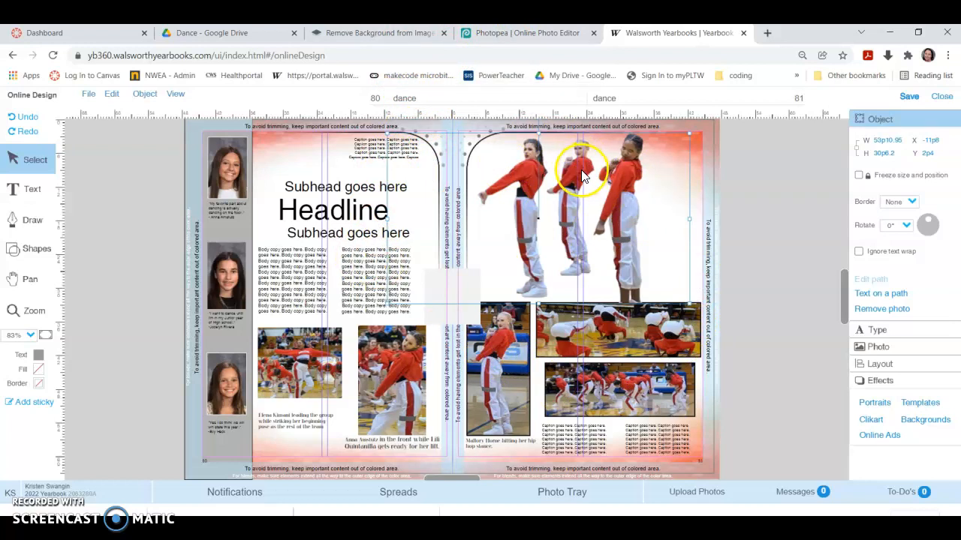
Step: Switch to Photopea and create a new 112 by 375 pixel project with a white background
{"action": "left_click", "coordinate": [518, 34]}
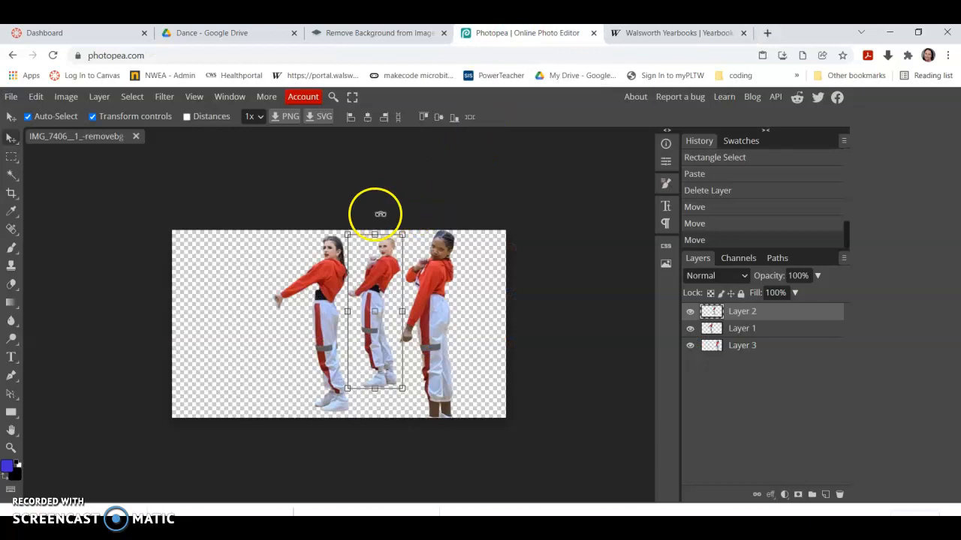
{"action": "left_click", "coordinate": [11, 98]}
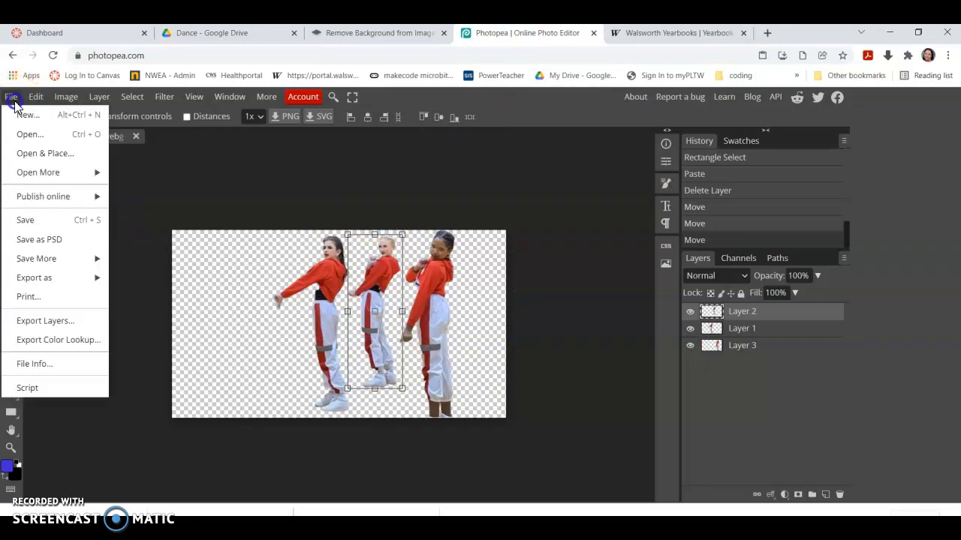
{"action": "left_click", "coordinate": [27, 116]}
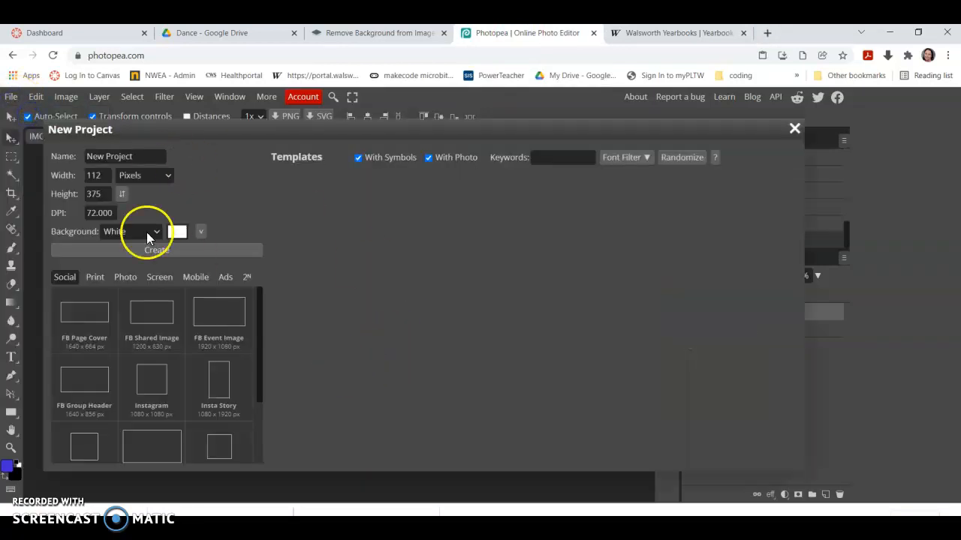
{"action": "left_click", "coordinate": [114, 254]}
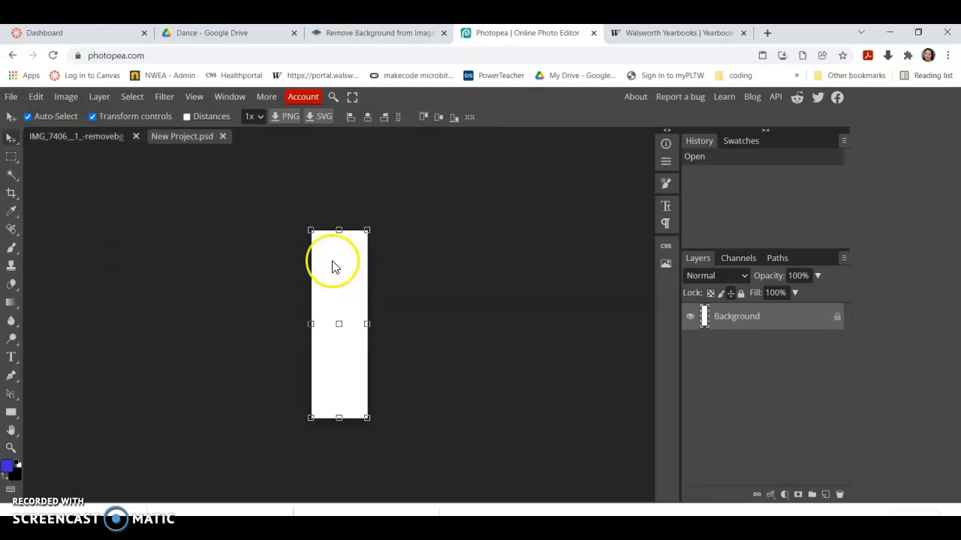
Step: Place the photo IMG_7406 (1) from the Downloads folder into the narrow white project
{"action": "left_click", "coordinate": [11, 96]}
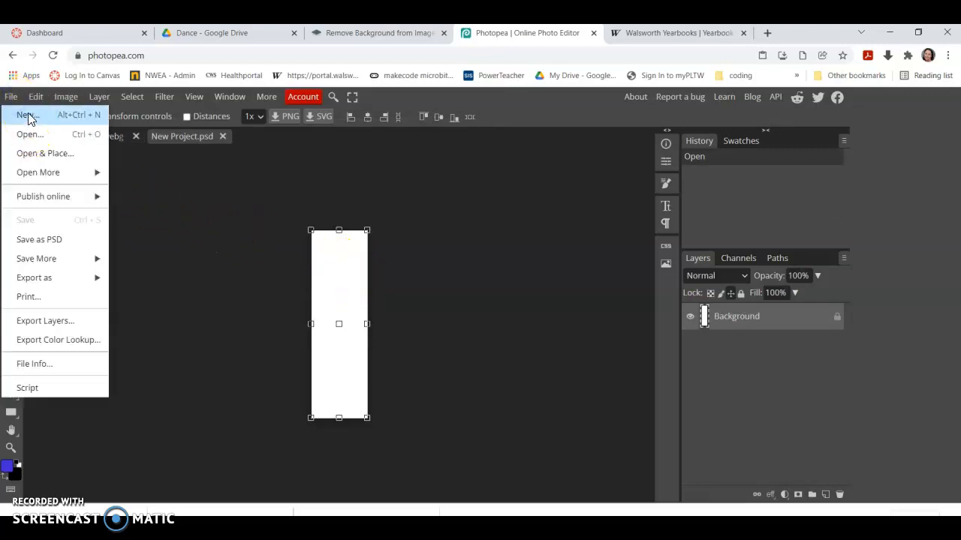
{"action": "left_click", "coordinate": [45, 153]}
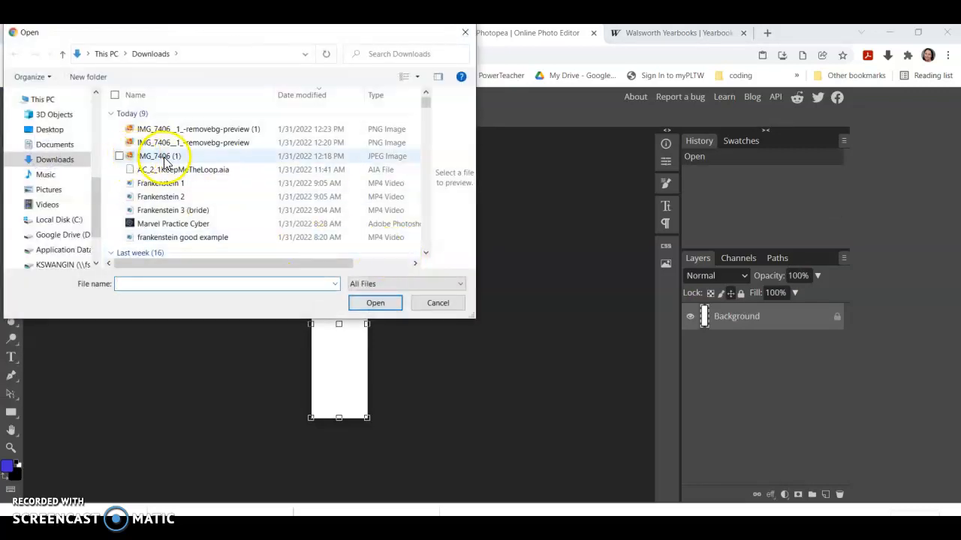
{"action": "left_click", "coordinate": [156, 156]}
{"action": "left_click", "coordinate": [364, 303]}
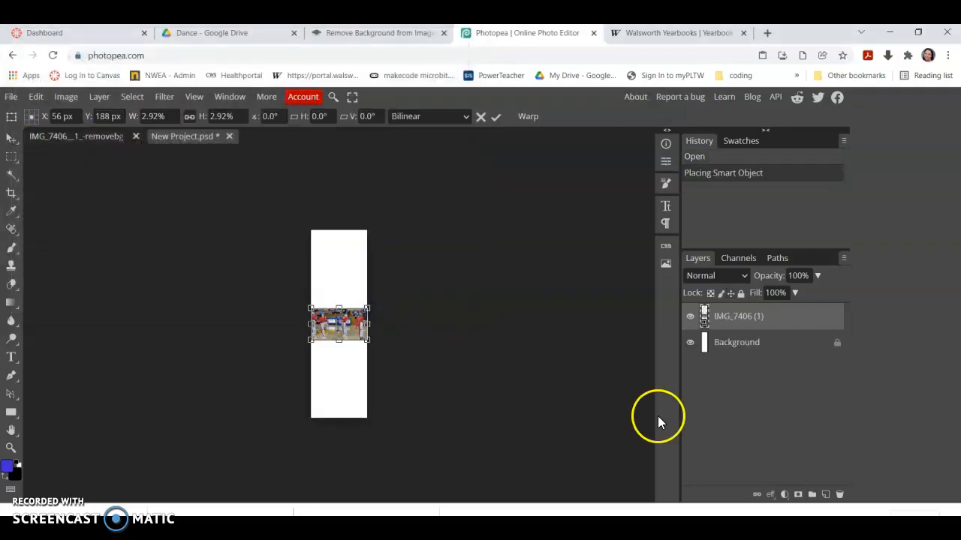
Step: Create a new project 8 inches wide and 8 inches high with a transparent background
{"action": "left_click", "coordinate": [11, 96]}
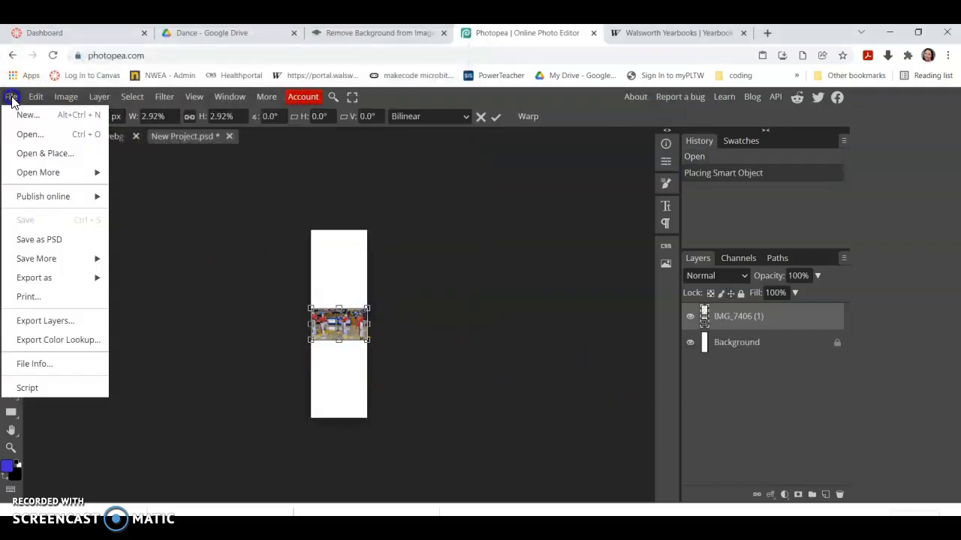
{"action": "left_click", "coordinate": [26, 115]}
{"action": "left_click", "coordinate": [151, 174]}
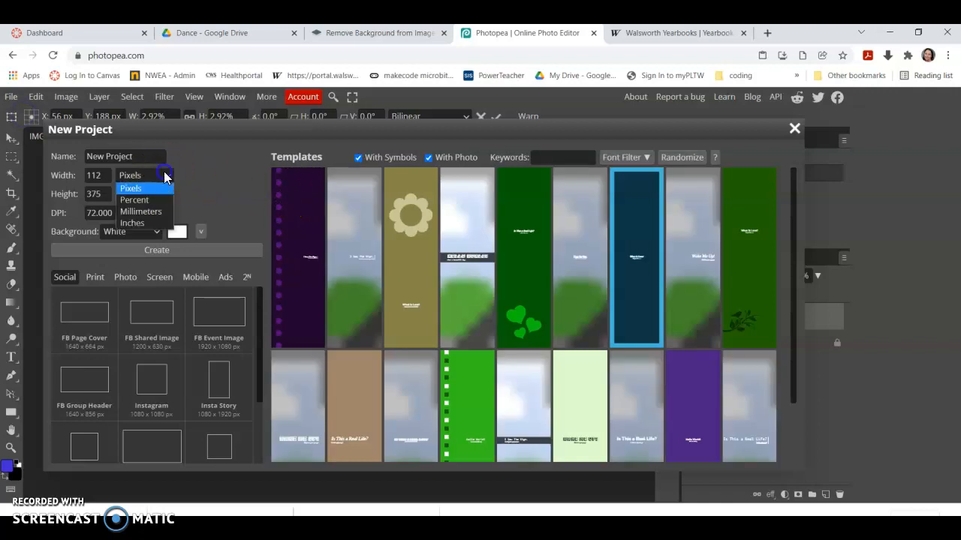
{"action": "left_click", "coordinate": [132, 222]}
{"action": "left_click", "coordinate": [93, 175]}
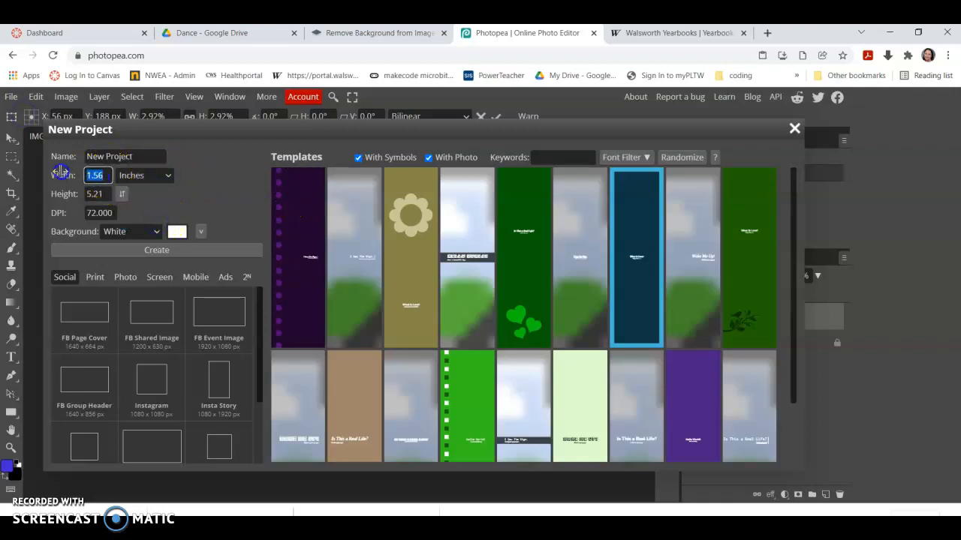
{"action": "type", "text": "8"}
{"action": "key", "text": "Tab"}
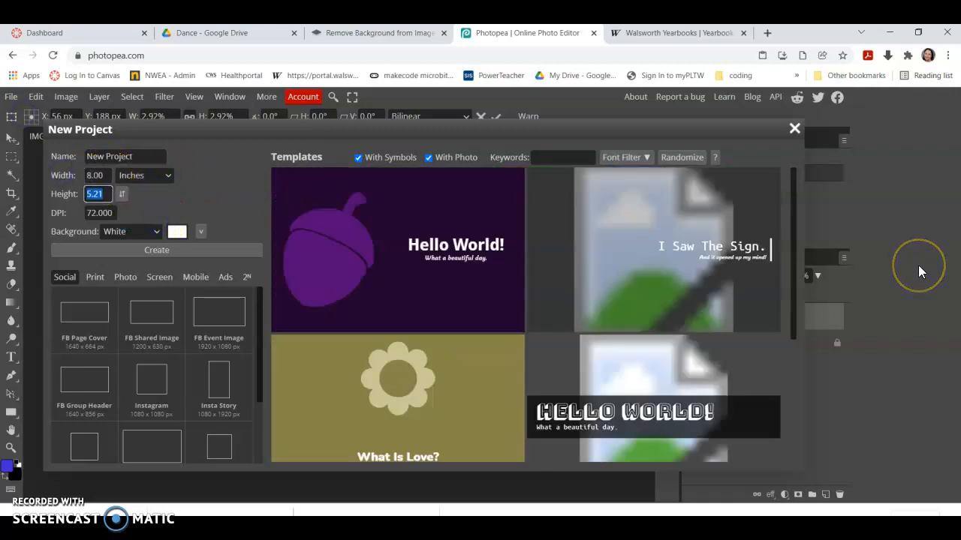
{"action": "type", "text": "8"}
{"action": "key", "text": "Tab"}
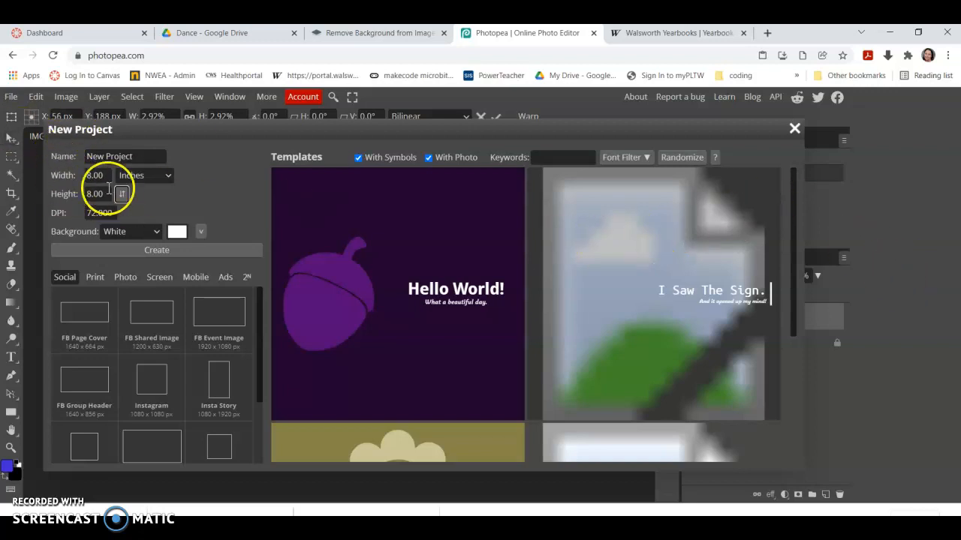
{"action": "left_click", "coordinate": [134, 231]}
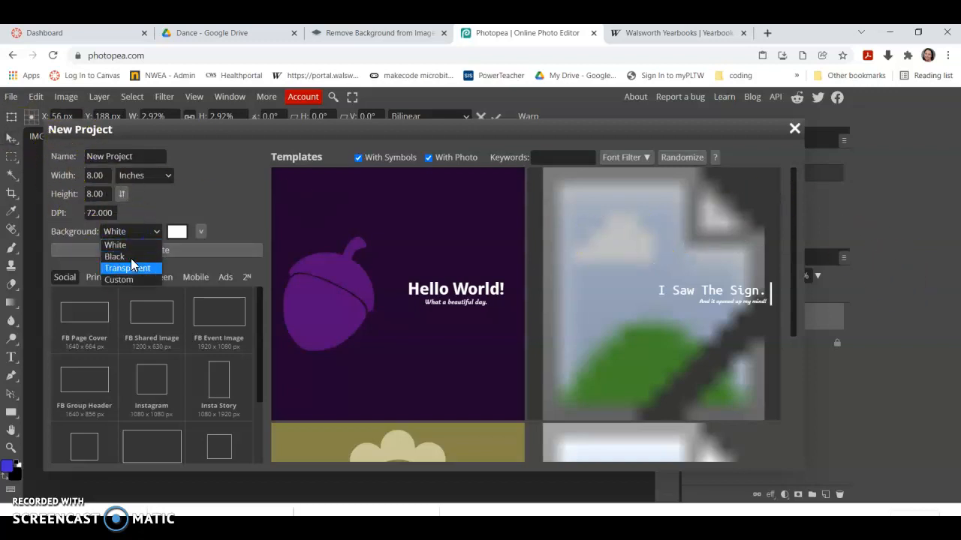
{"action": "left_click", "coordinate": [127, 268]}
{"action": "left_click", "coordinate": [145, 250]}
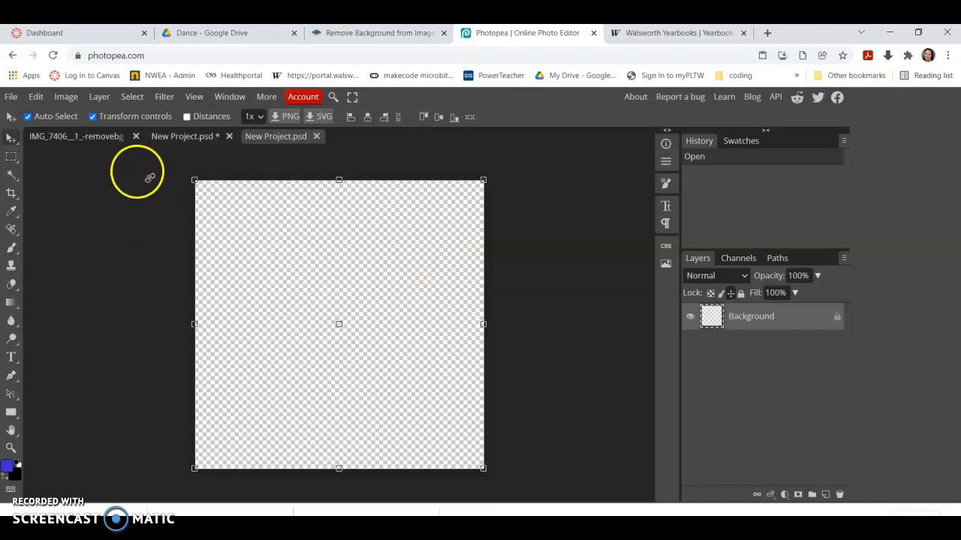
Step: Place the photo IMG_7406 (1) from the Downloads folder into the transparent 8 by 8 inch project
{"action": "left_click", "coordinate": [11, 97]}
{"action": "left_click", "coordinate": [26, 132]}
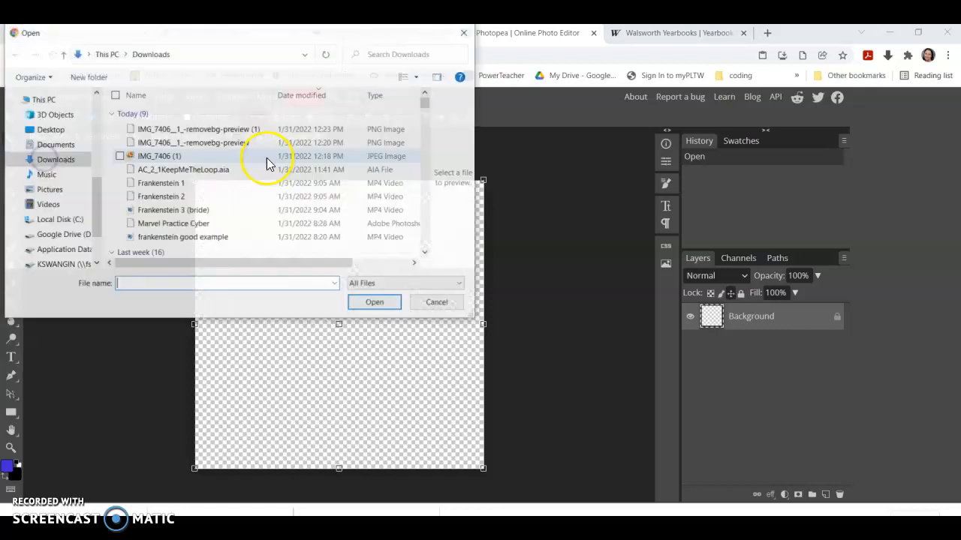
{"action": "left_click", "coordinate": [167, 156]}
{"action": "left_click", "coordinate": [374, 302]}
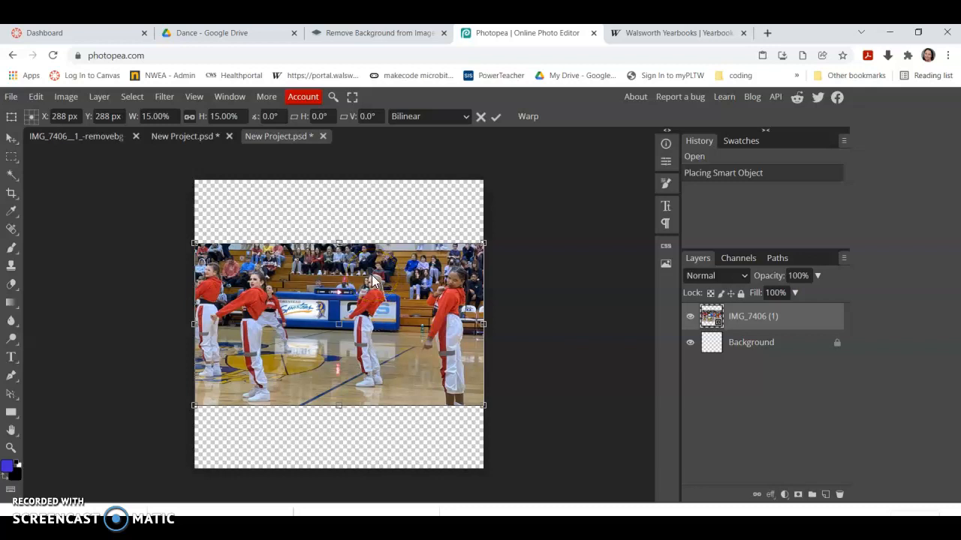
Step: Commit the placed photo at its current size and apply the Sharpen filter to the IMG_7406 (1) layer
{"action": "left_click", "coordinate": [162, 103]}
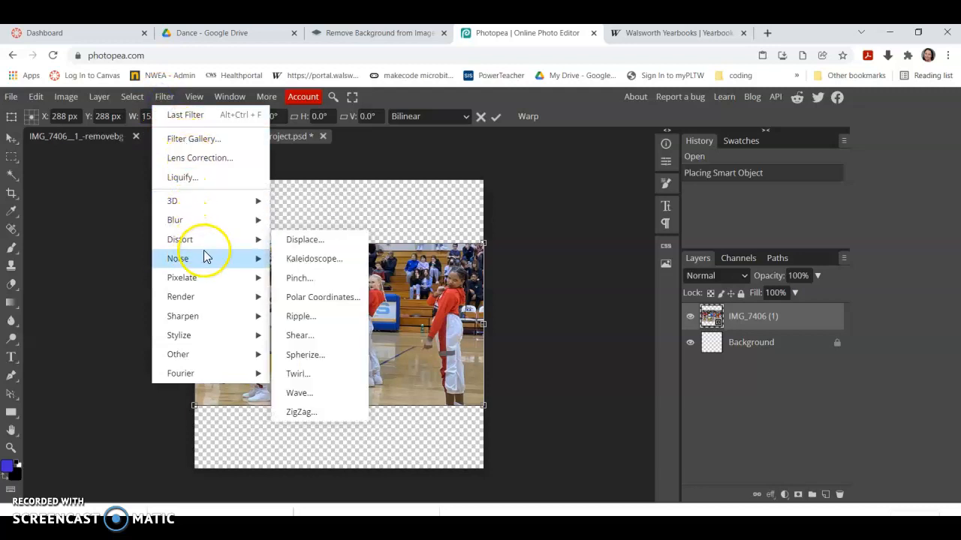
{"action": "mouse_move", "coordinate": [223, 295]}
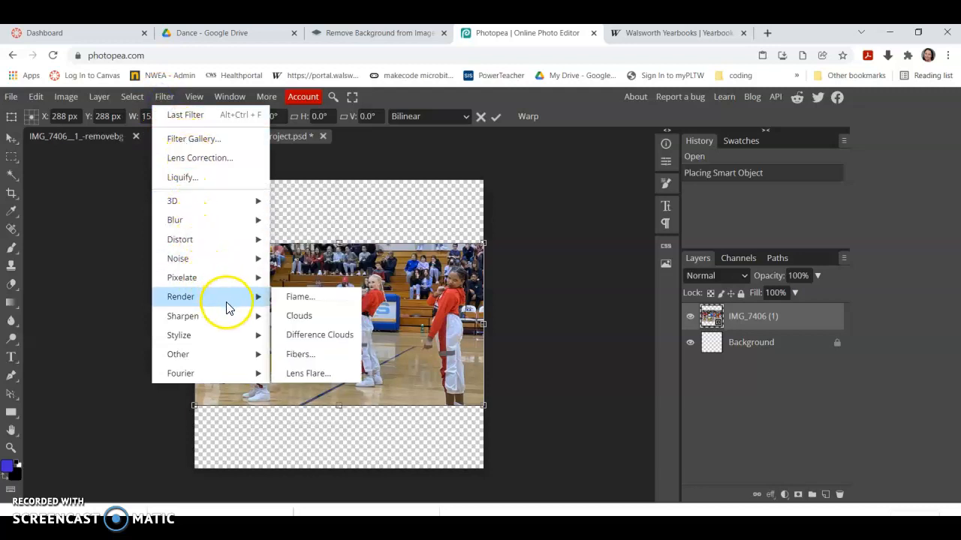
{"action": "mouse_move", "coordinate": [229, 317]}
{"action": "left_click", "coordinate": [296, 315]}
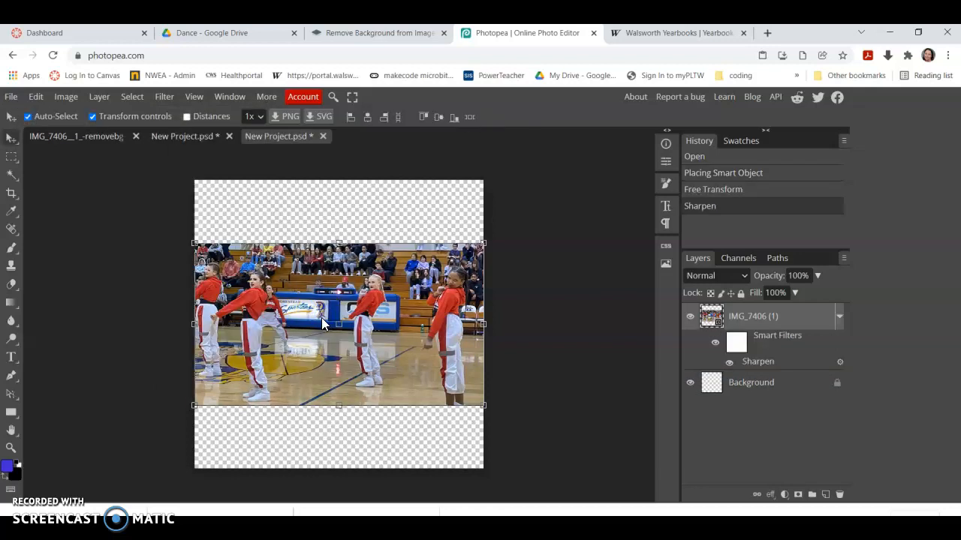
Step: Try a Black & White adjustment layer over the whole photo and undo it
{"action": "left_click", "coordinate": [92, 98]}
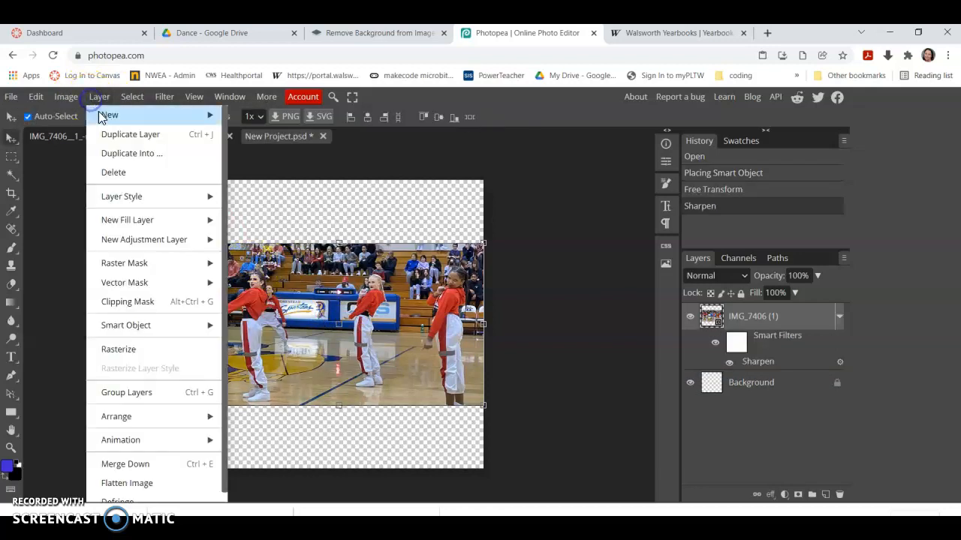
{"action": "mouse_move", "coordinate": [155, 249]}
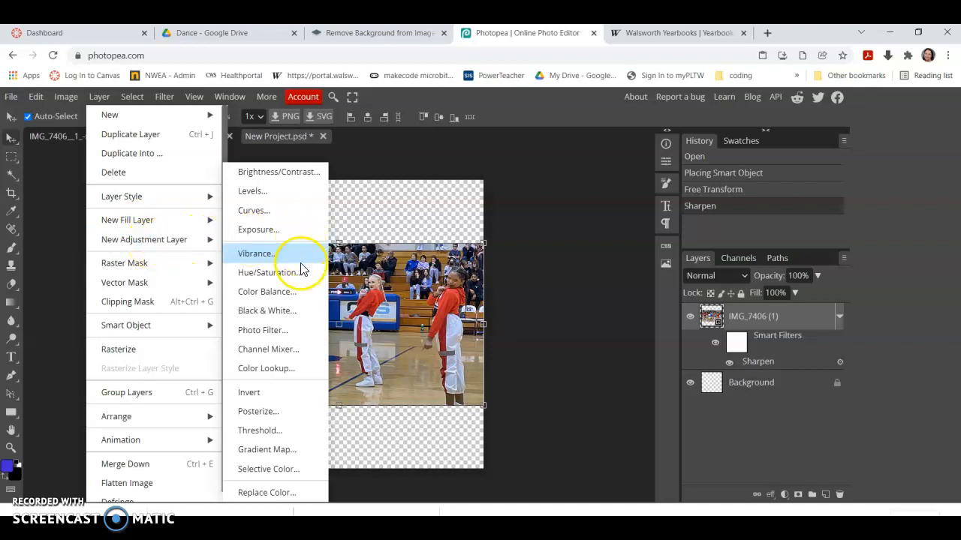
{"action": "left_click", "coordinate": [307, 314]}
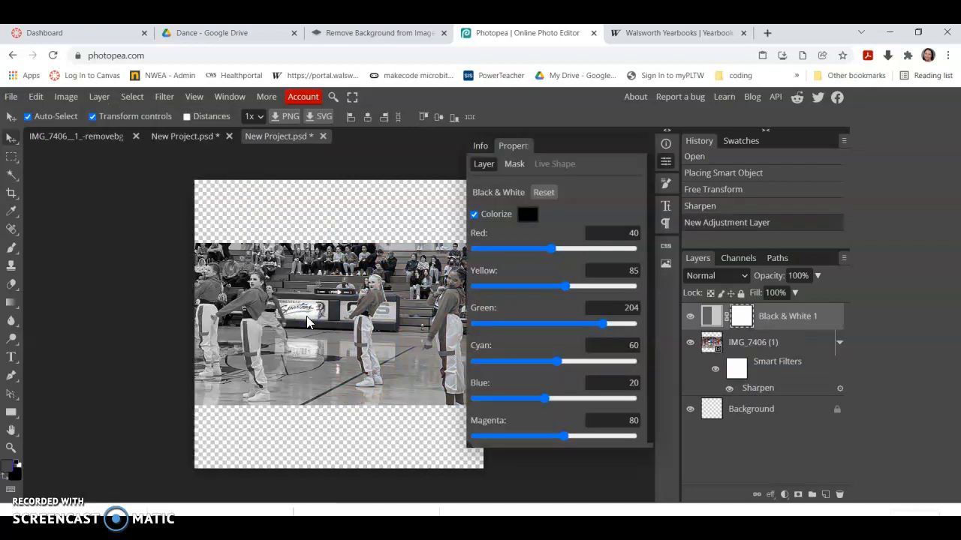
{"action": "left_click", "coordinate": [153, 304]}
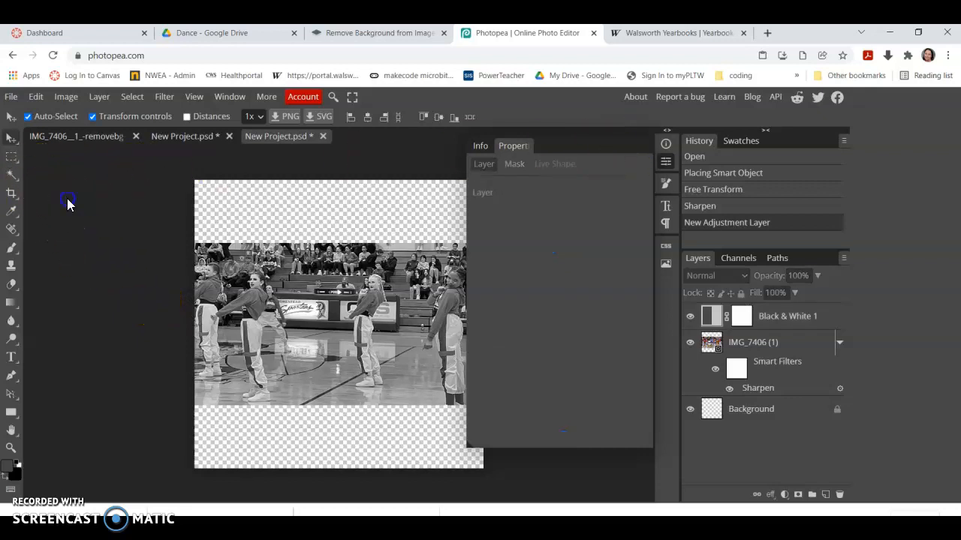
{"action": "key", "text": "ctrl+z"}
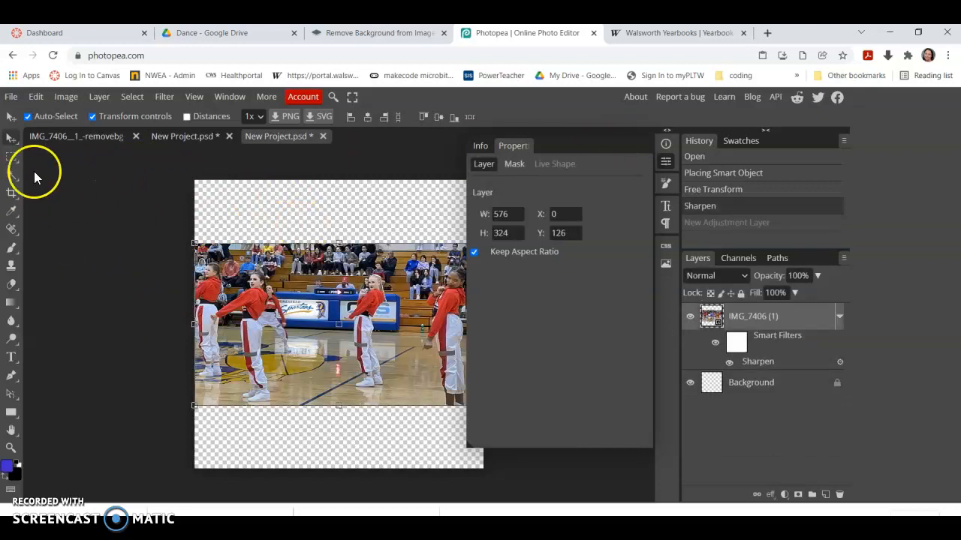
Step: Select the blonde dancer with a rectangle about 104 by 271 px and copy the selection onto a new layer
{"action": "left_click", "coordinate": [12, 156]}
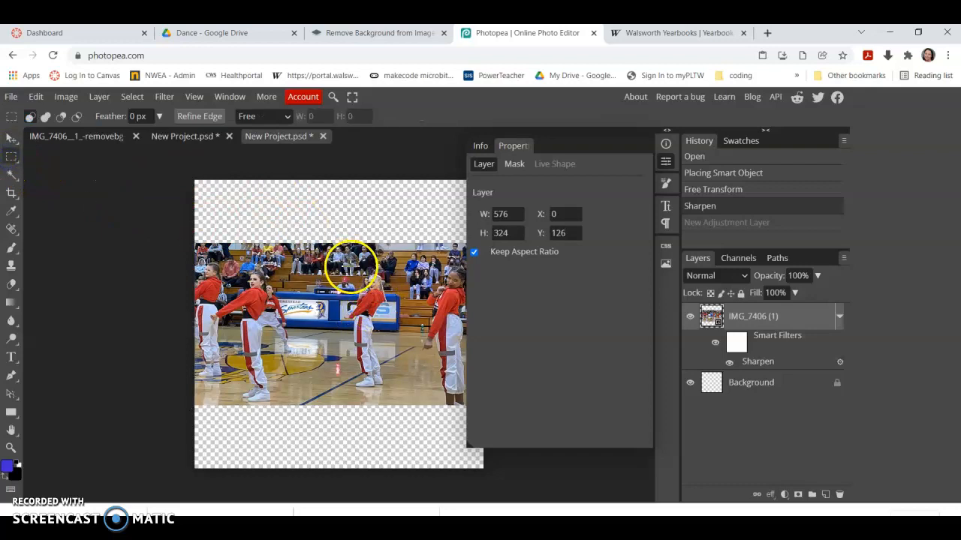
{"action": "left_click_drag", "start_coordinate": [345, 265], "coordinate": [397, 400]}
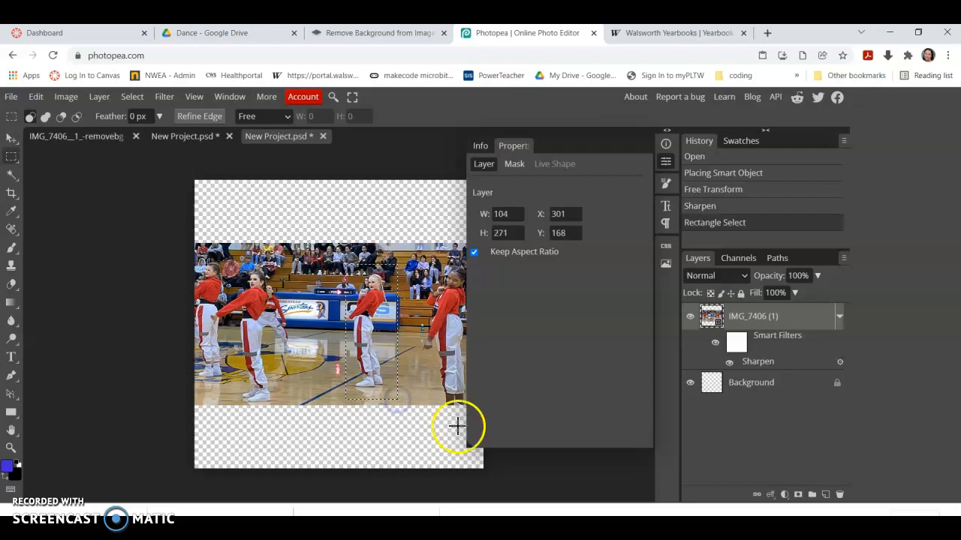
{"action": "key", "text": "ctrl+v"}
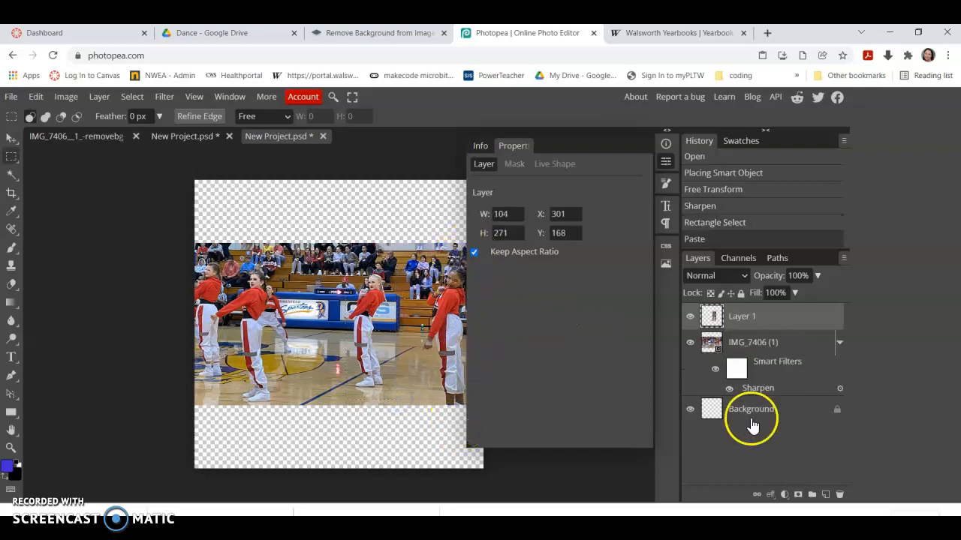
Step: Add a Black & White adjustment layer directly above IMG_7406 (1), beneath the copied dancer, and clear the selection
{"action": "left_click", "coordinate": [758, 343]}
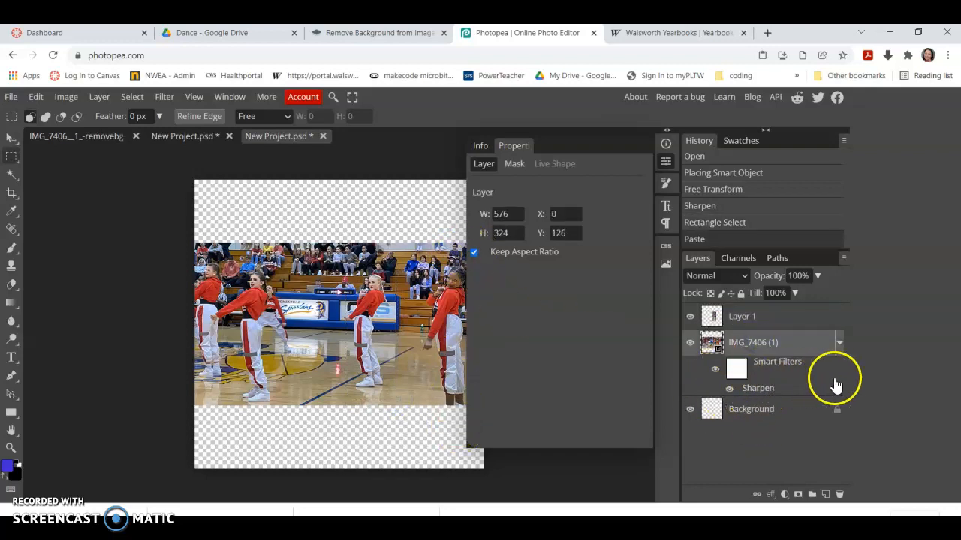
{"action": "left_click", "coordinate": [133, 98]}
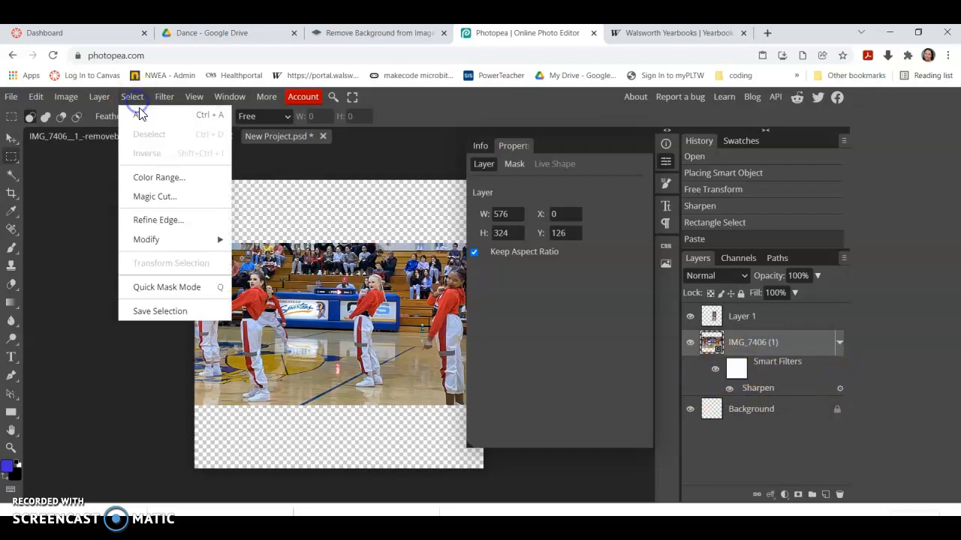
{"action": "left_click", "coordinate": [98, 98]}
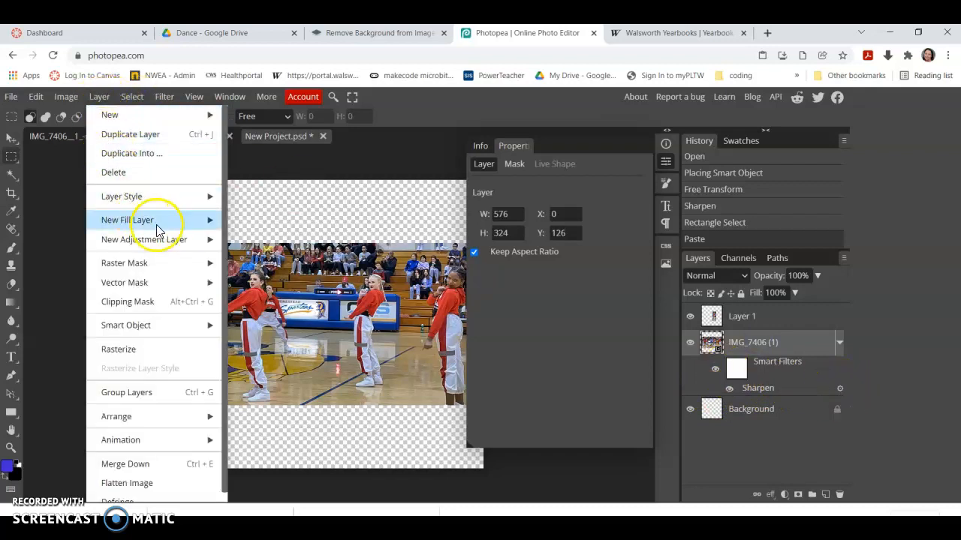
{"action": "mouse_move", "coordinate": [191, 240]}
{"action": "left_click", "coordinate": [292, 318]}
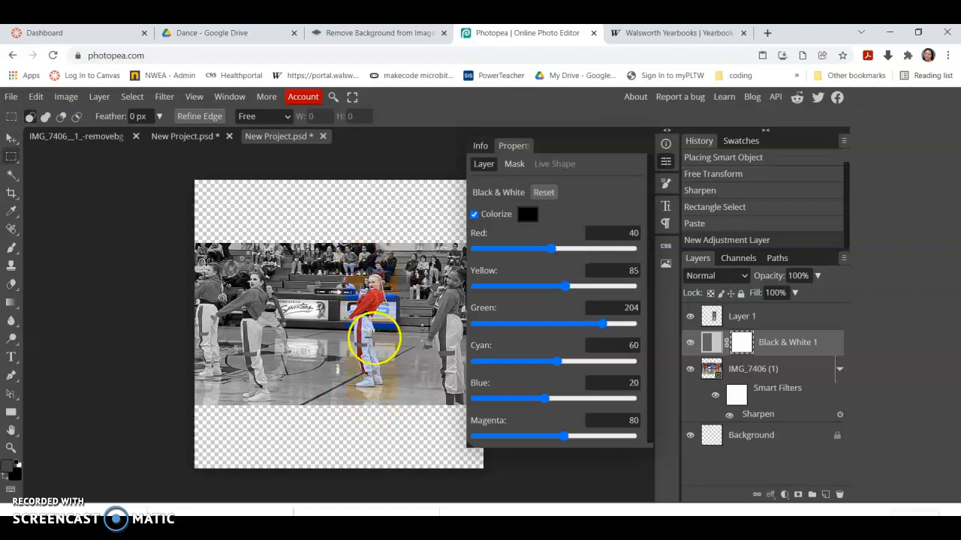
{"action": "left_click", "coordinate": [397, 162]}
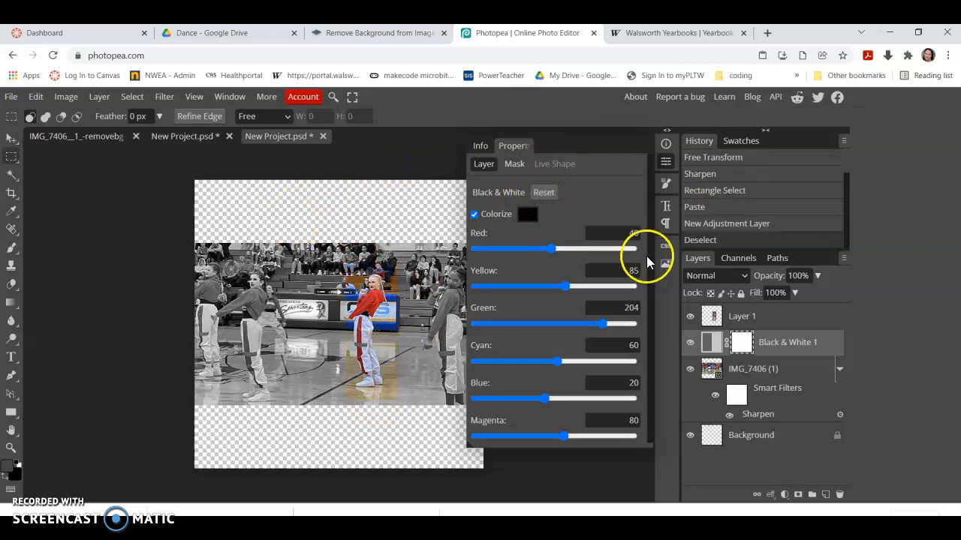
Step: Expand the layer properties beside the canvas and disable the Sharpen smart filter on the IMG_7406 (1) layer
{"action": "left_click", "coordinate": [668, 132]}
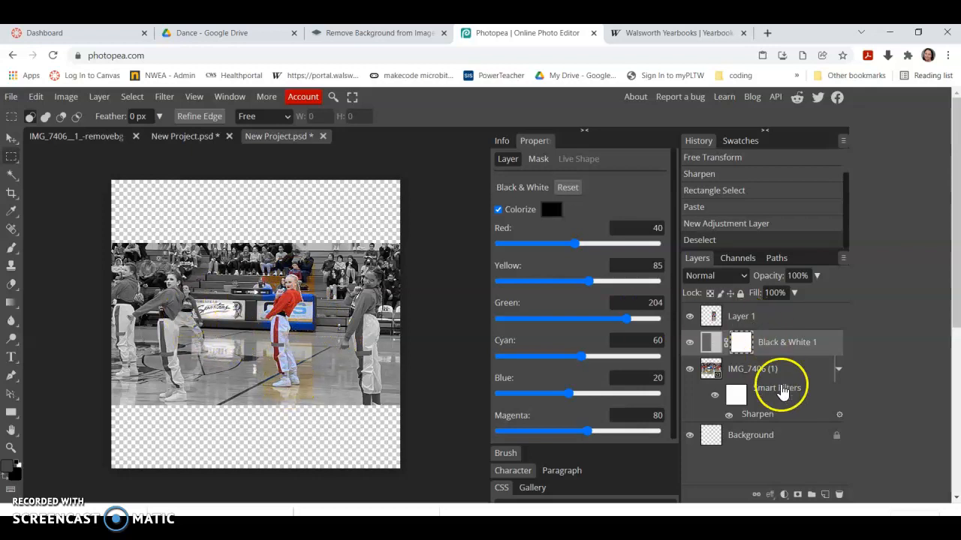
{"action": "left_click", "coordinate": [767, 369]}
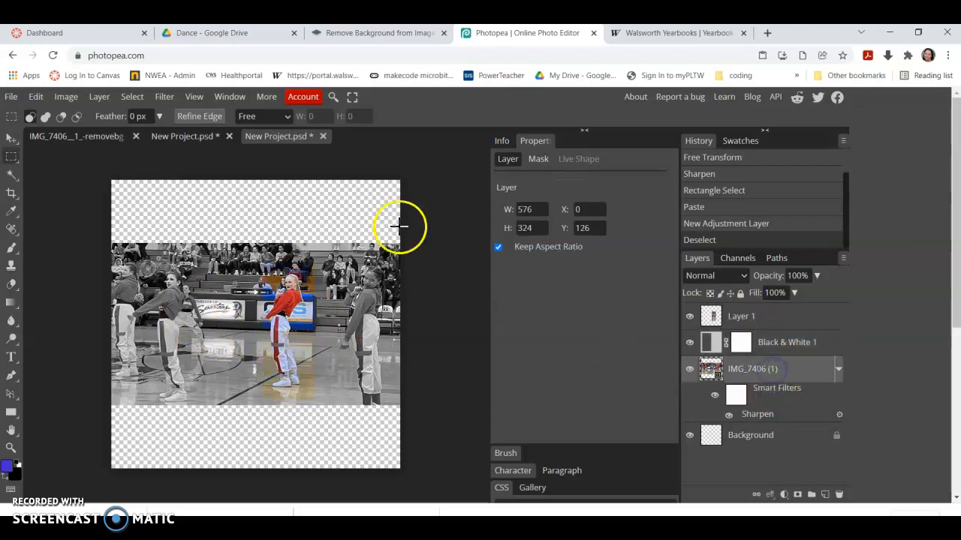
{"action": "left_click", "coordinate": [839, 416]}
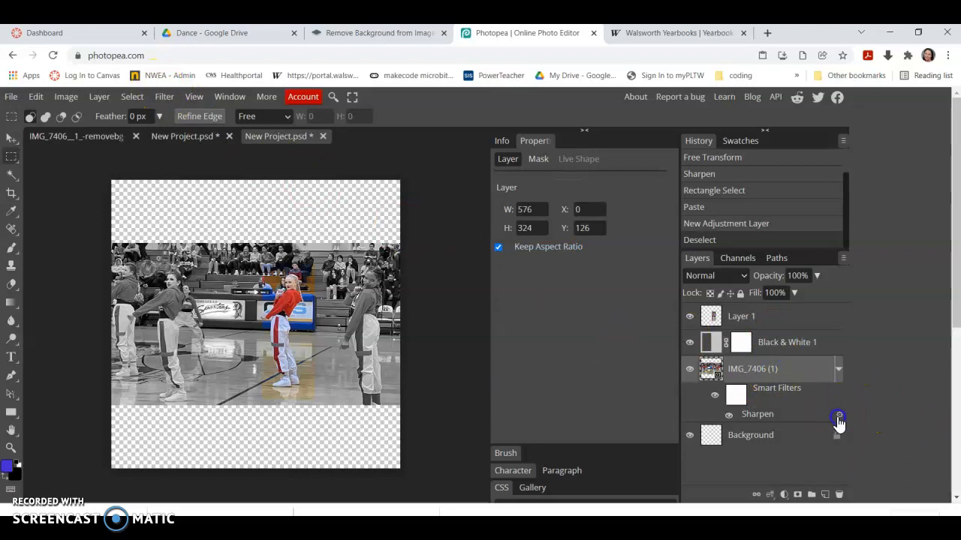
{"action": "left_click", "coordinate": [728, 414]}
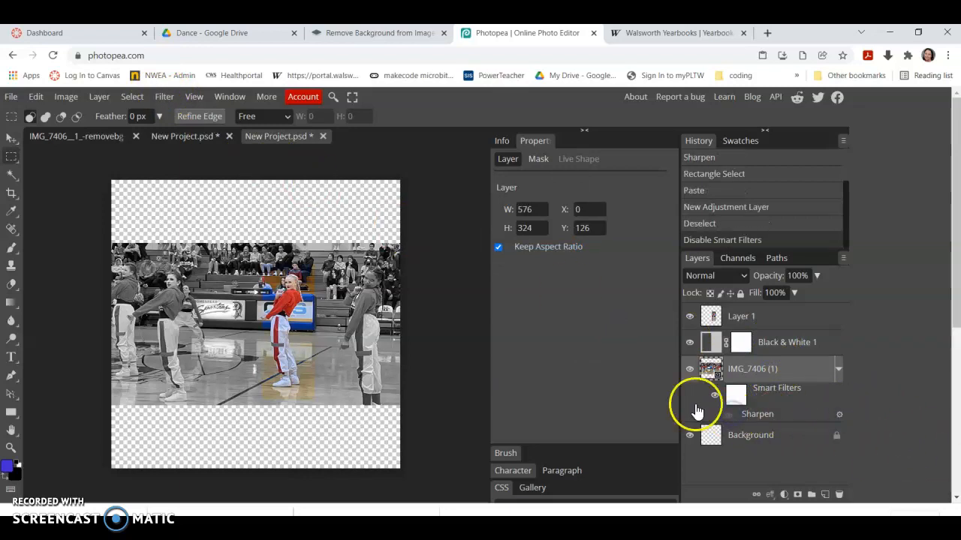
Step: Apply the basic Blur filter to the IMG_7406 (1) photo layer
{"action": "left_click", "coordinate": [133, 98]}
{"action": "mouse_move", "coordinate": [97, 97]}
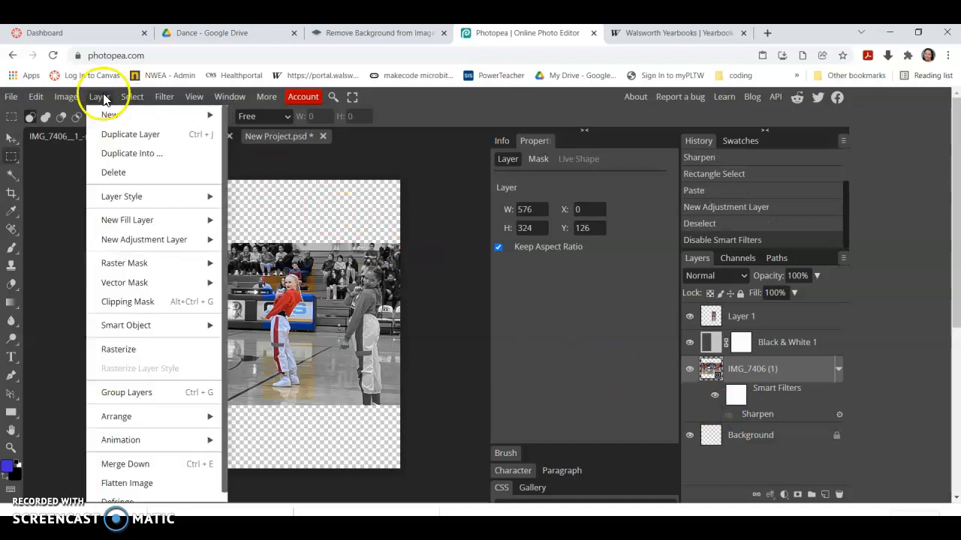
{"action": "mouse_move", "coordinate": [158, 245]}
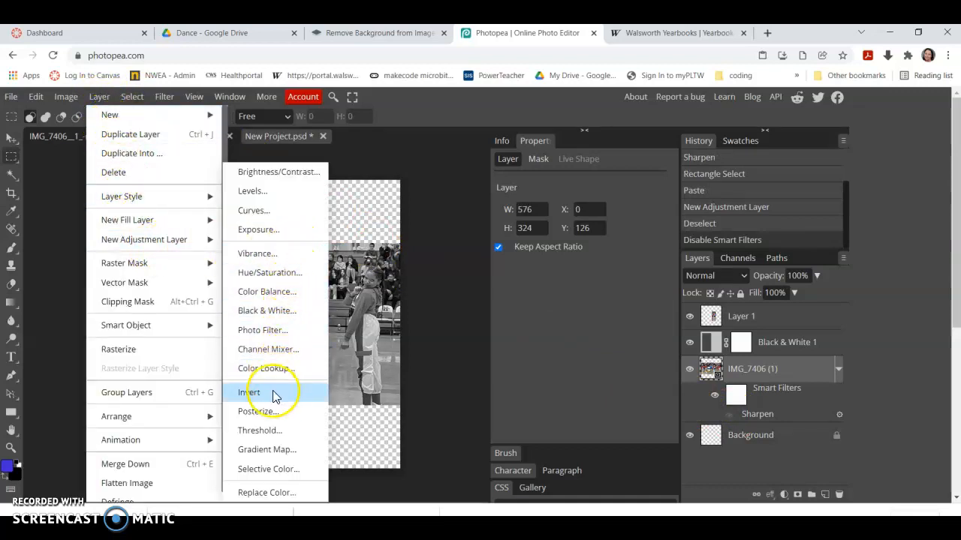
{"action": "mouse_move", "coordinate": [194, 225]}
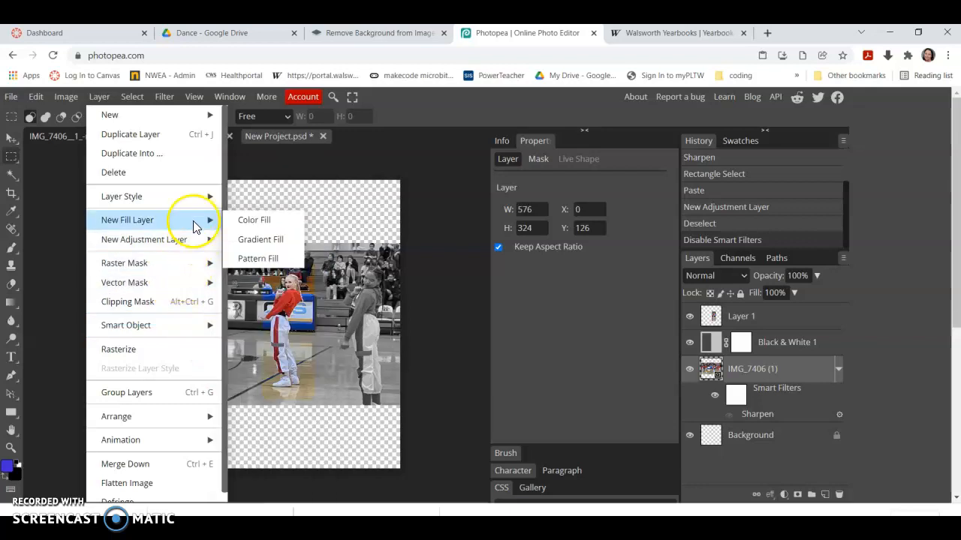
{"action": "left_click", "coordinate": [165, 96]}
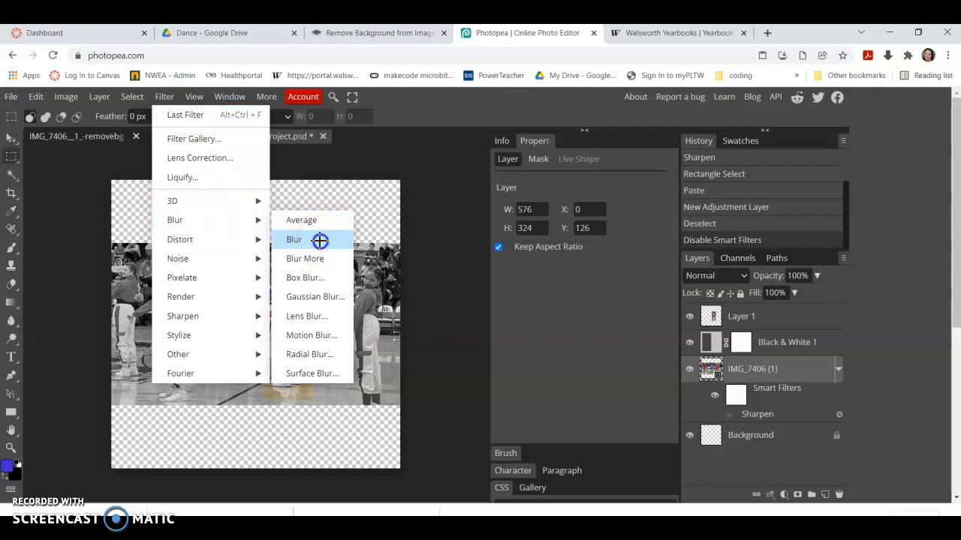
{"action": "left_click", "coordinate": [319, 240]}
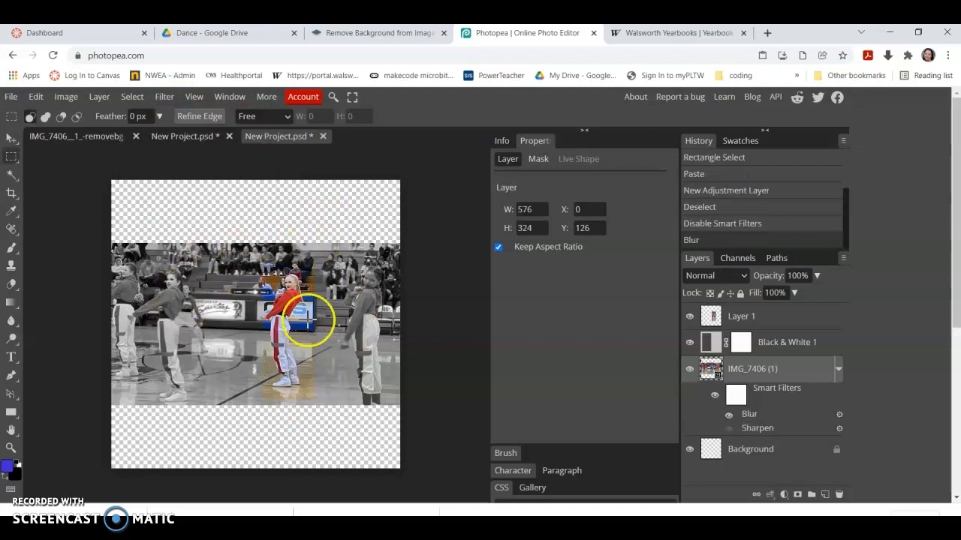